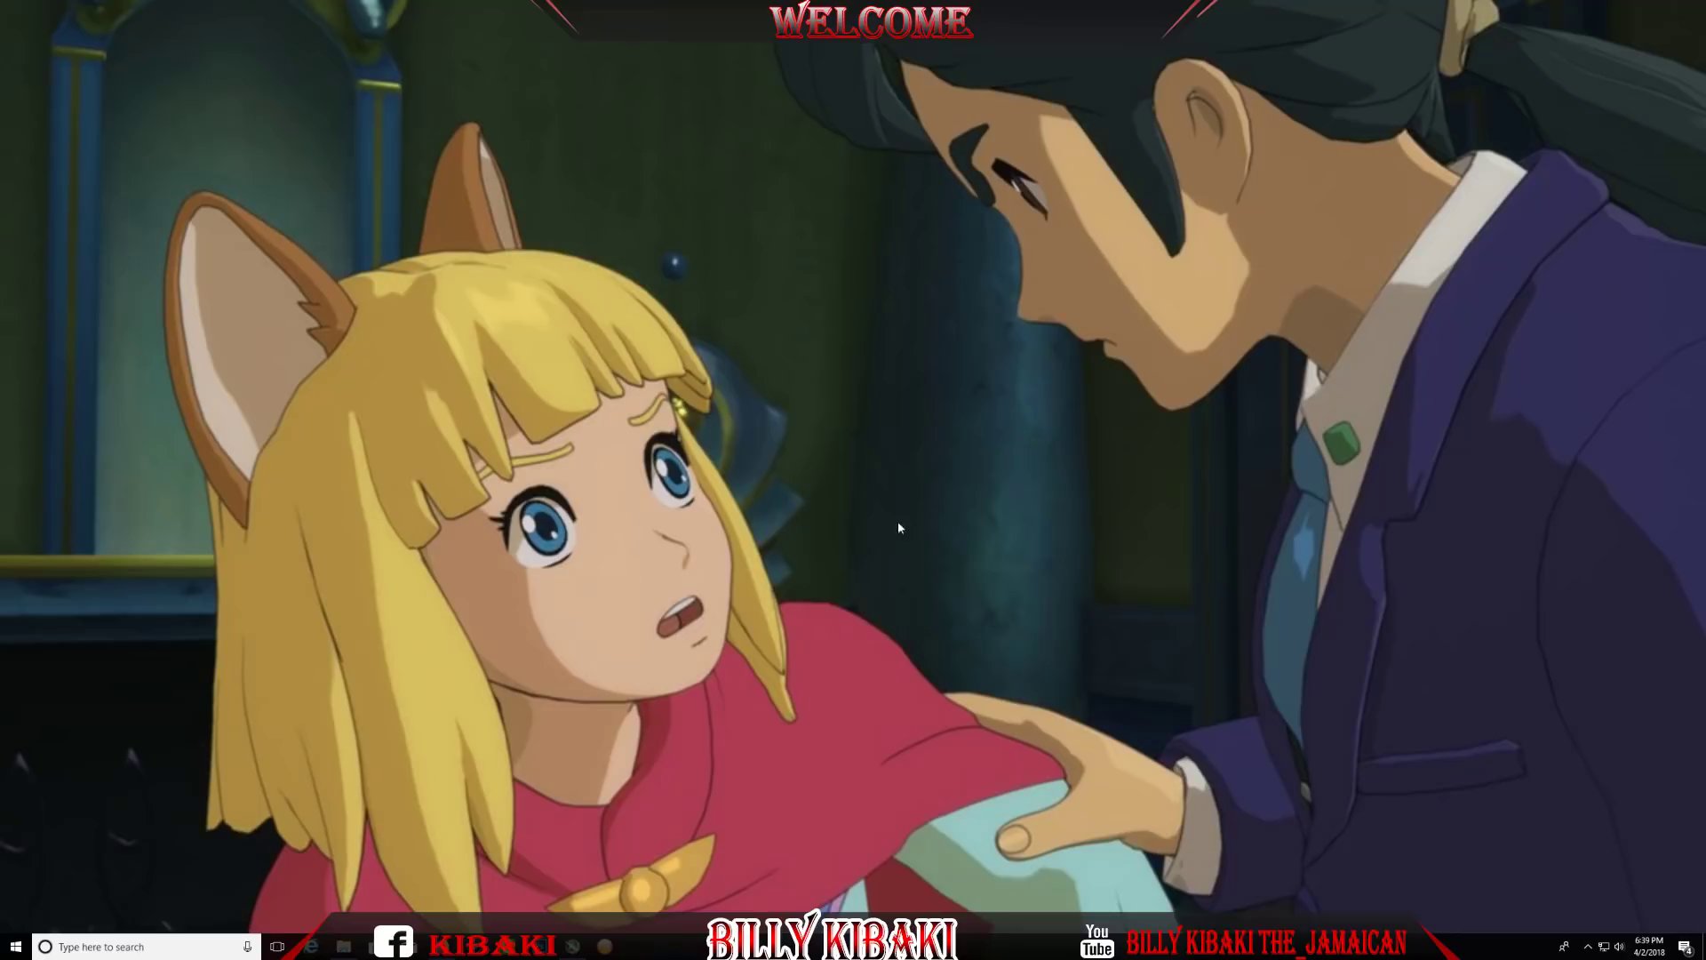
# Download HAN_Toolbox_v0.4.pkg from the PSX-Place HAN Toolbox v0.4 page in Firefox.
pyautogui.click(445, 867)
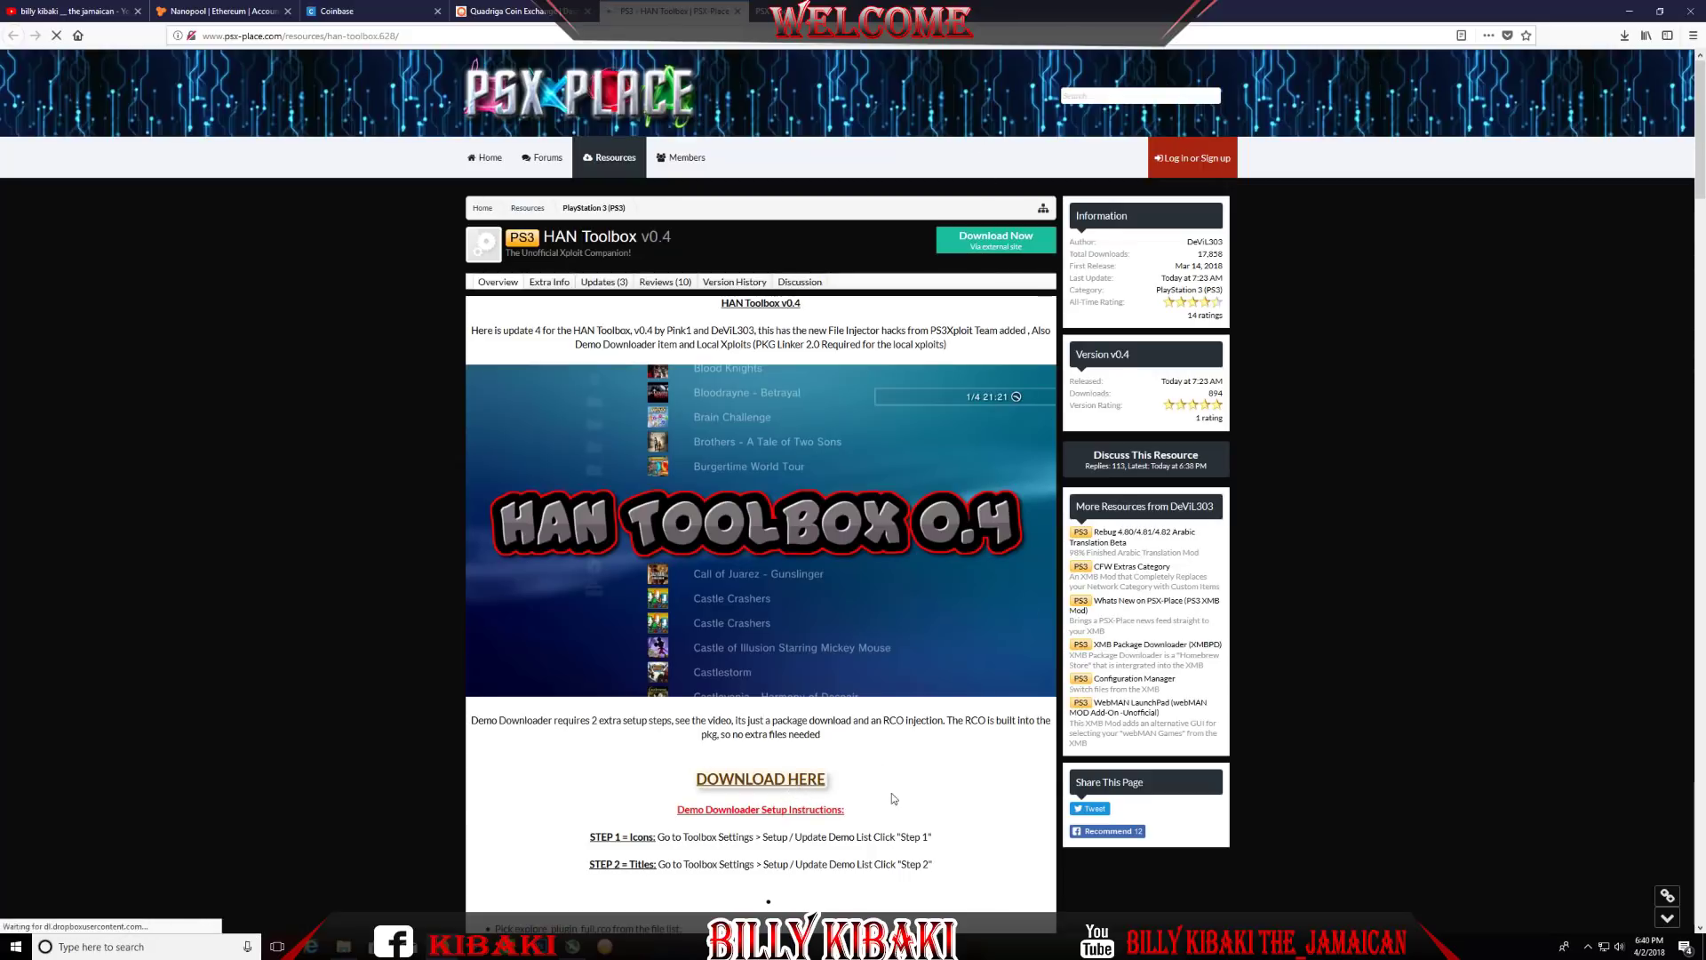
pyautogui.click(904, 547)
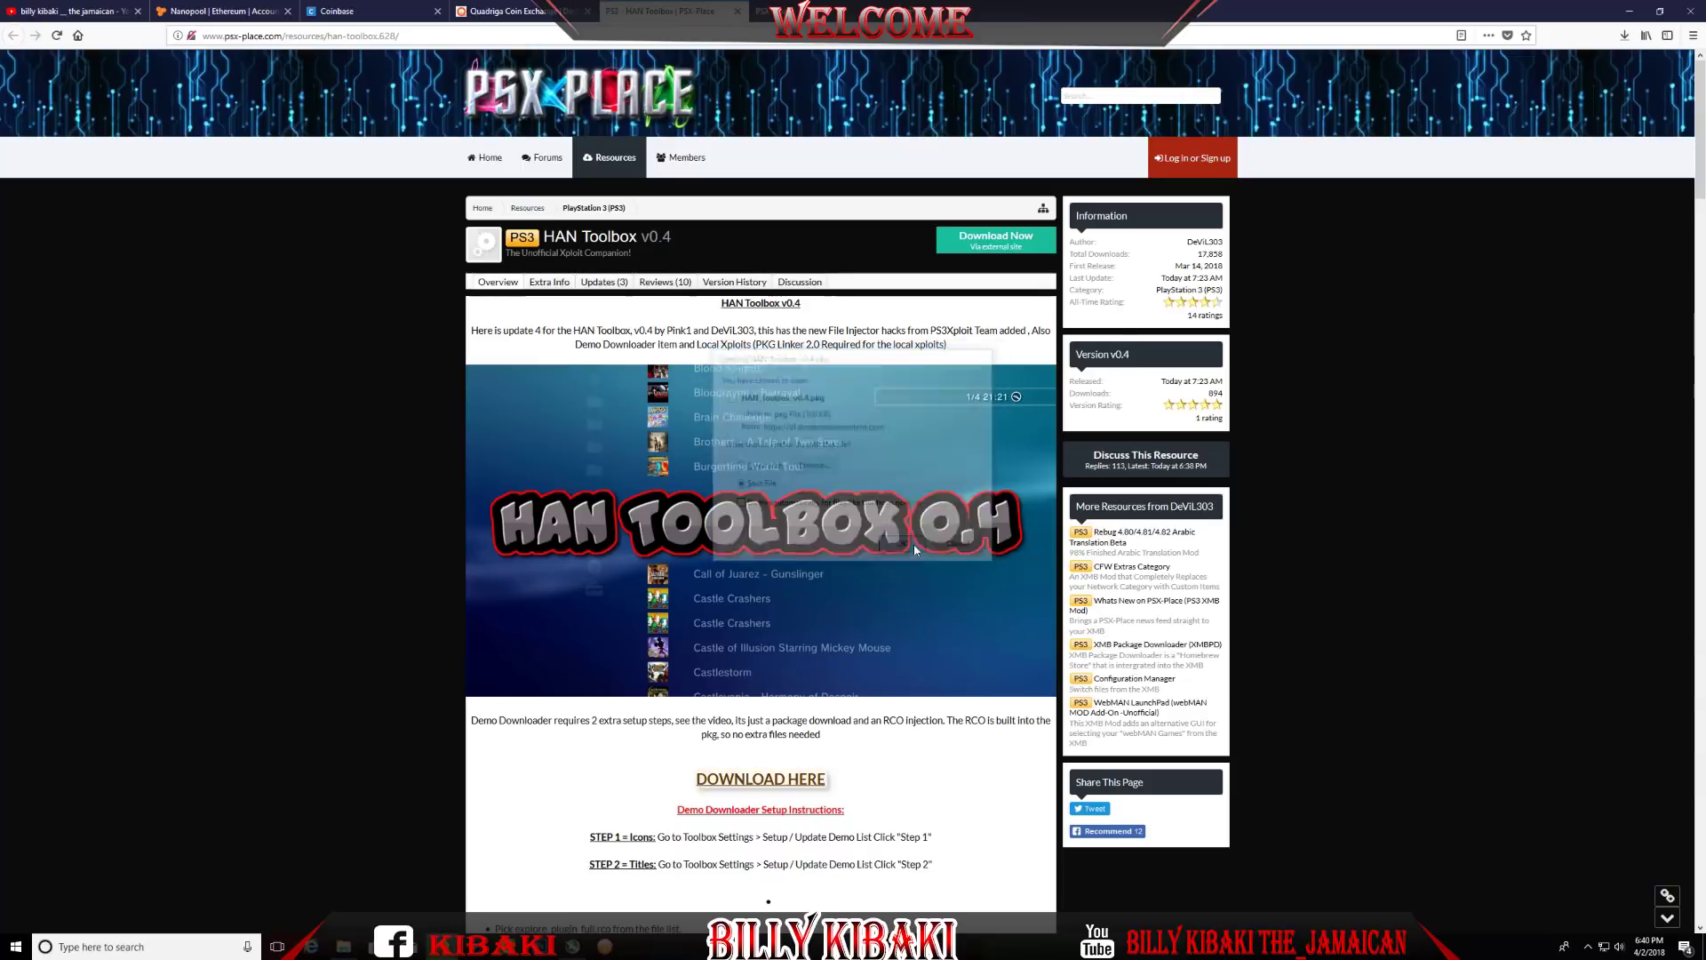
# Locate the downloaded HAN_Toolbox_v0.4.pkg in the Downloads folder and cut it.
pyautogui.click(1623, 36)
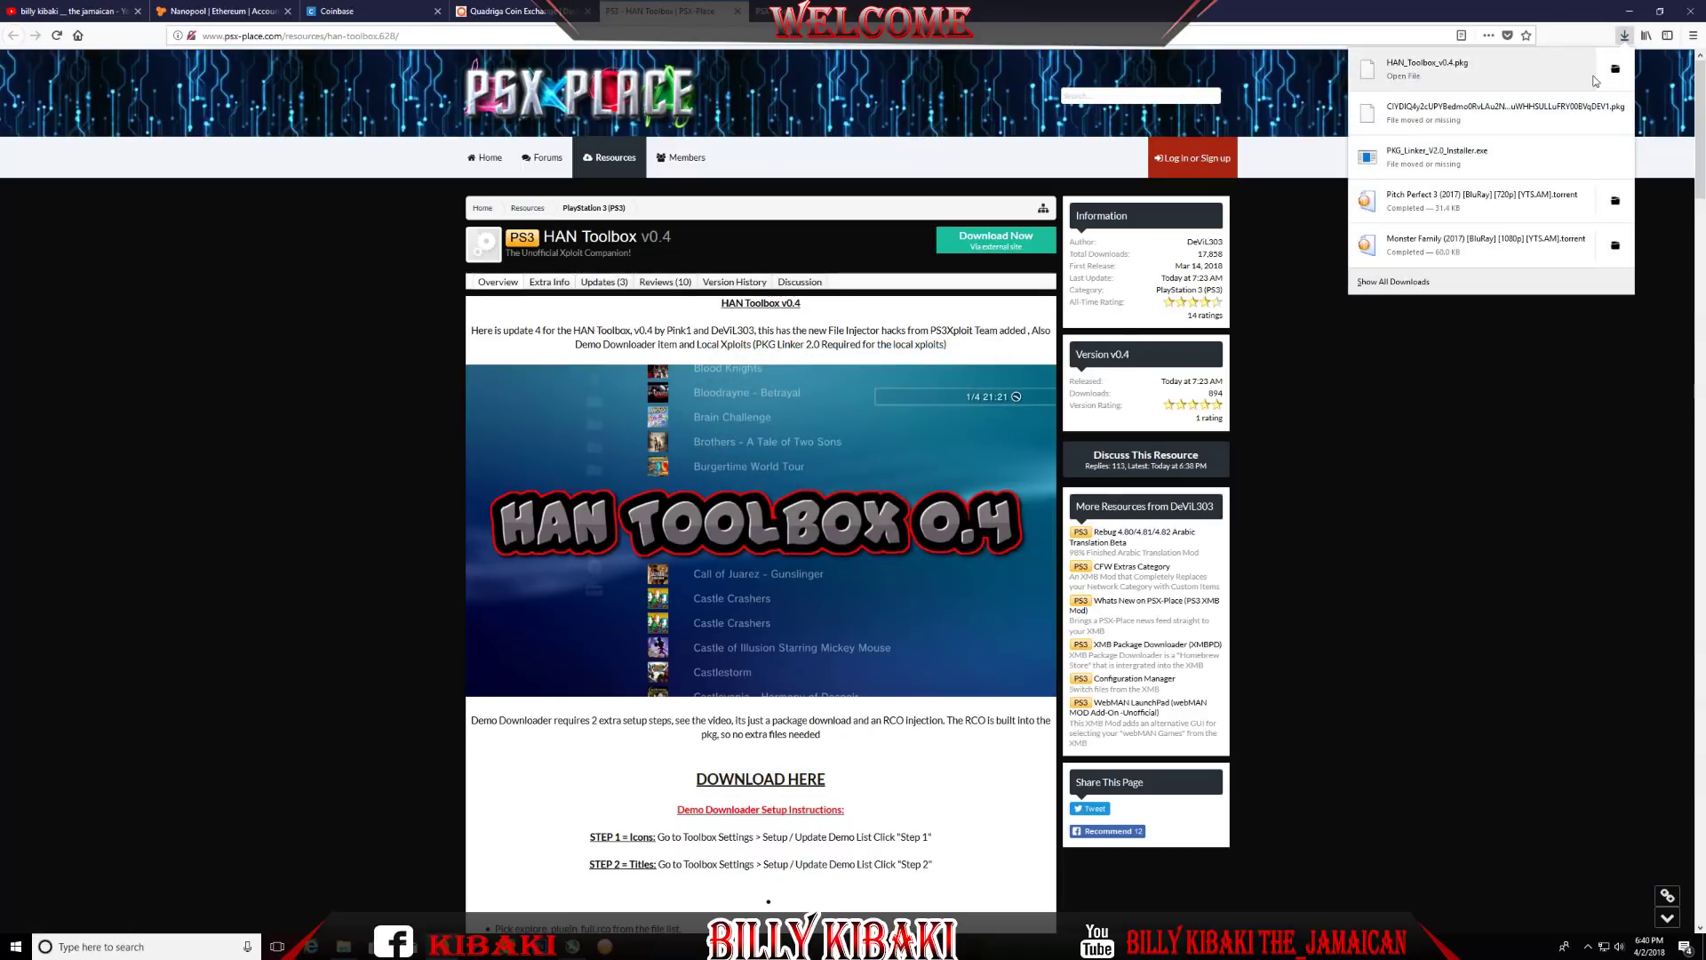
pyautogui.click(1614, 80)
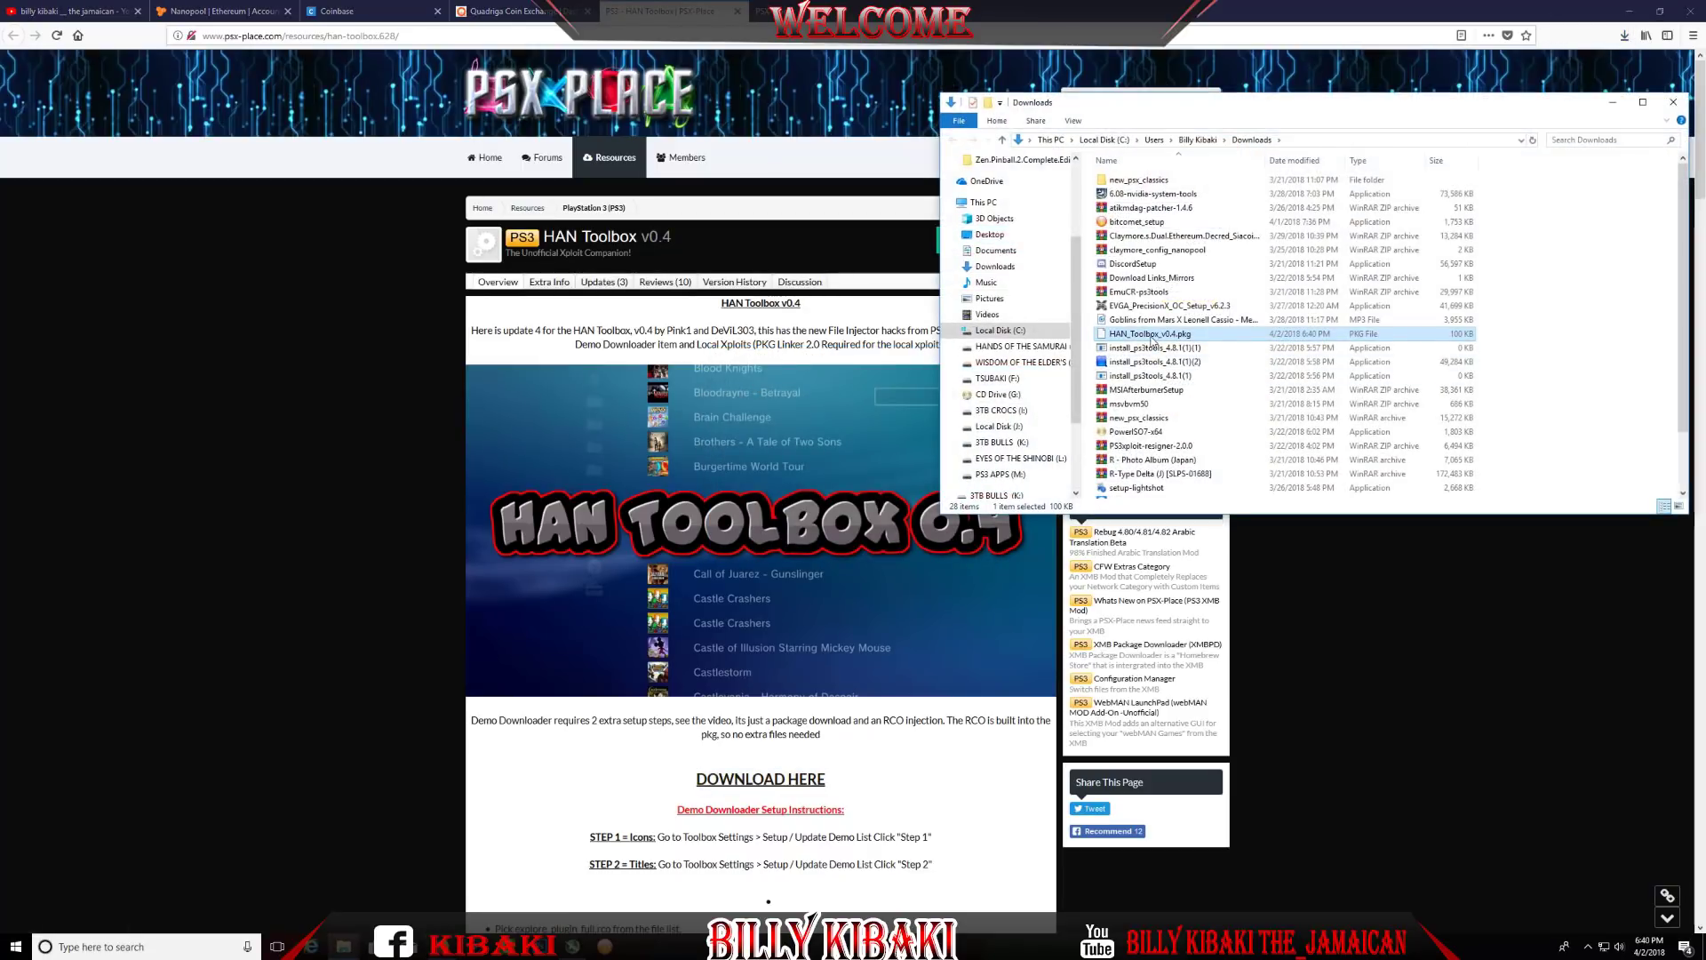
pyautogui.rightClick(1155, 337)
pyautogui.click(1181, 524)
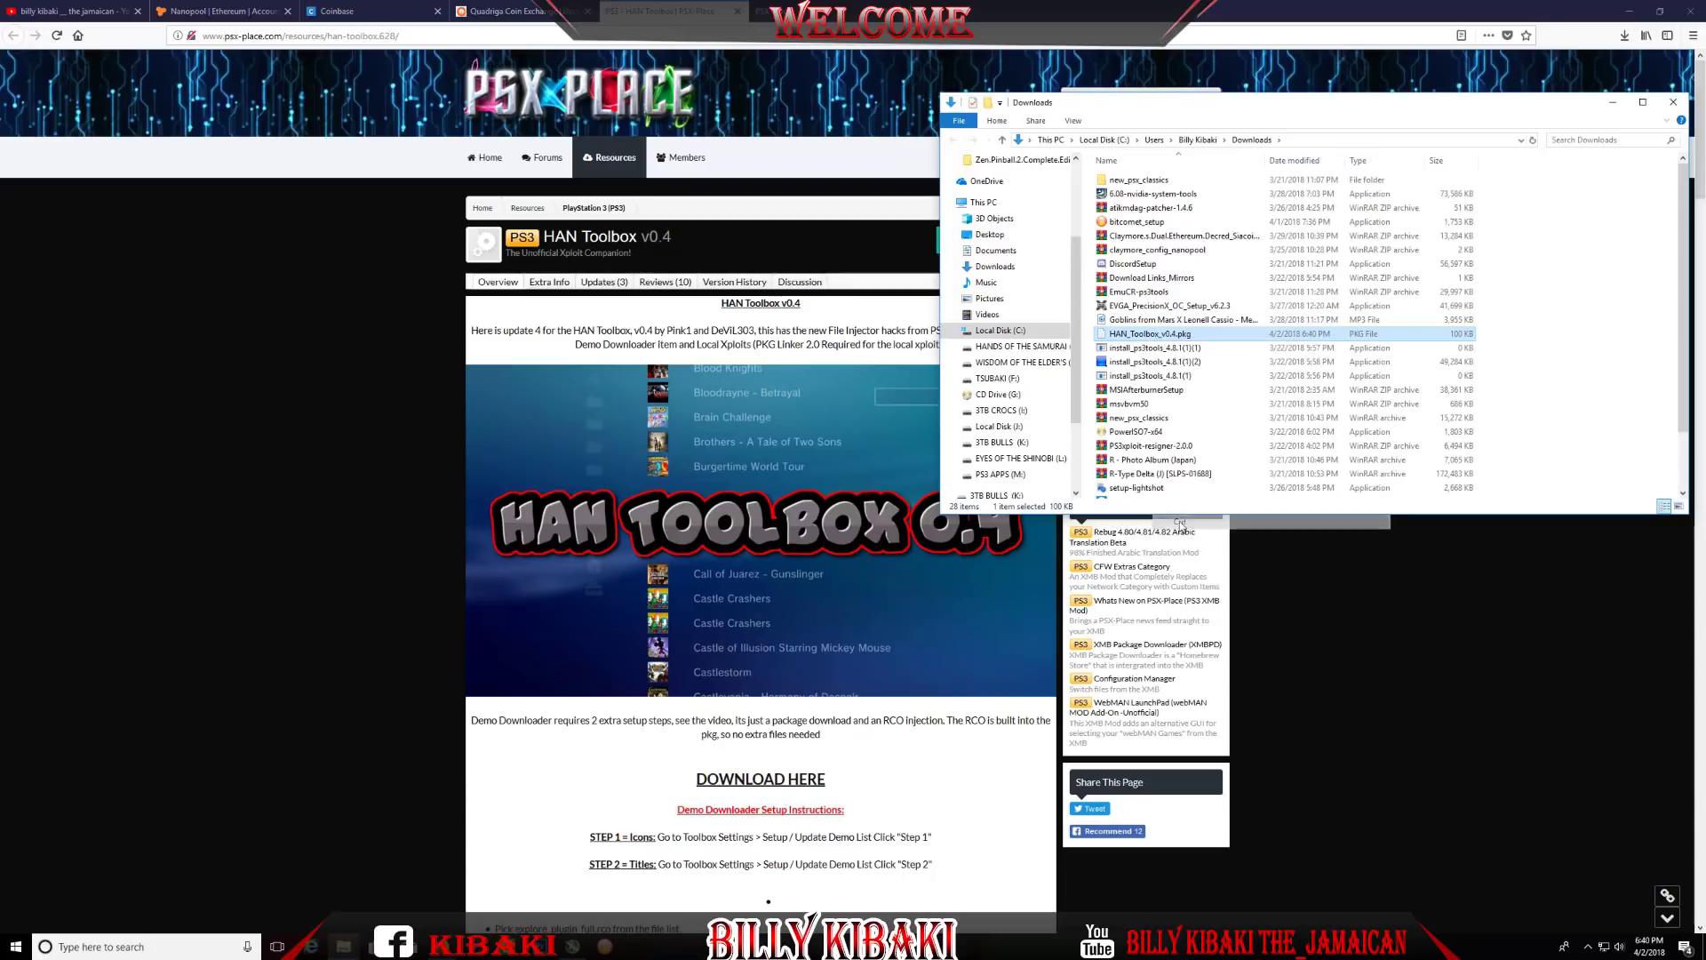
# Paste the package onto the PS3 APPS (M:) drive, then eject that drive.
pyautogui.click(961, 211)
pyautogui.doubleClick(1209, 459)
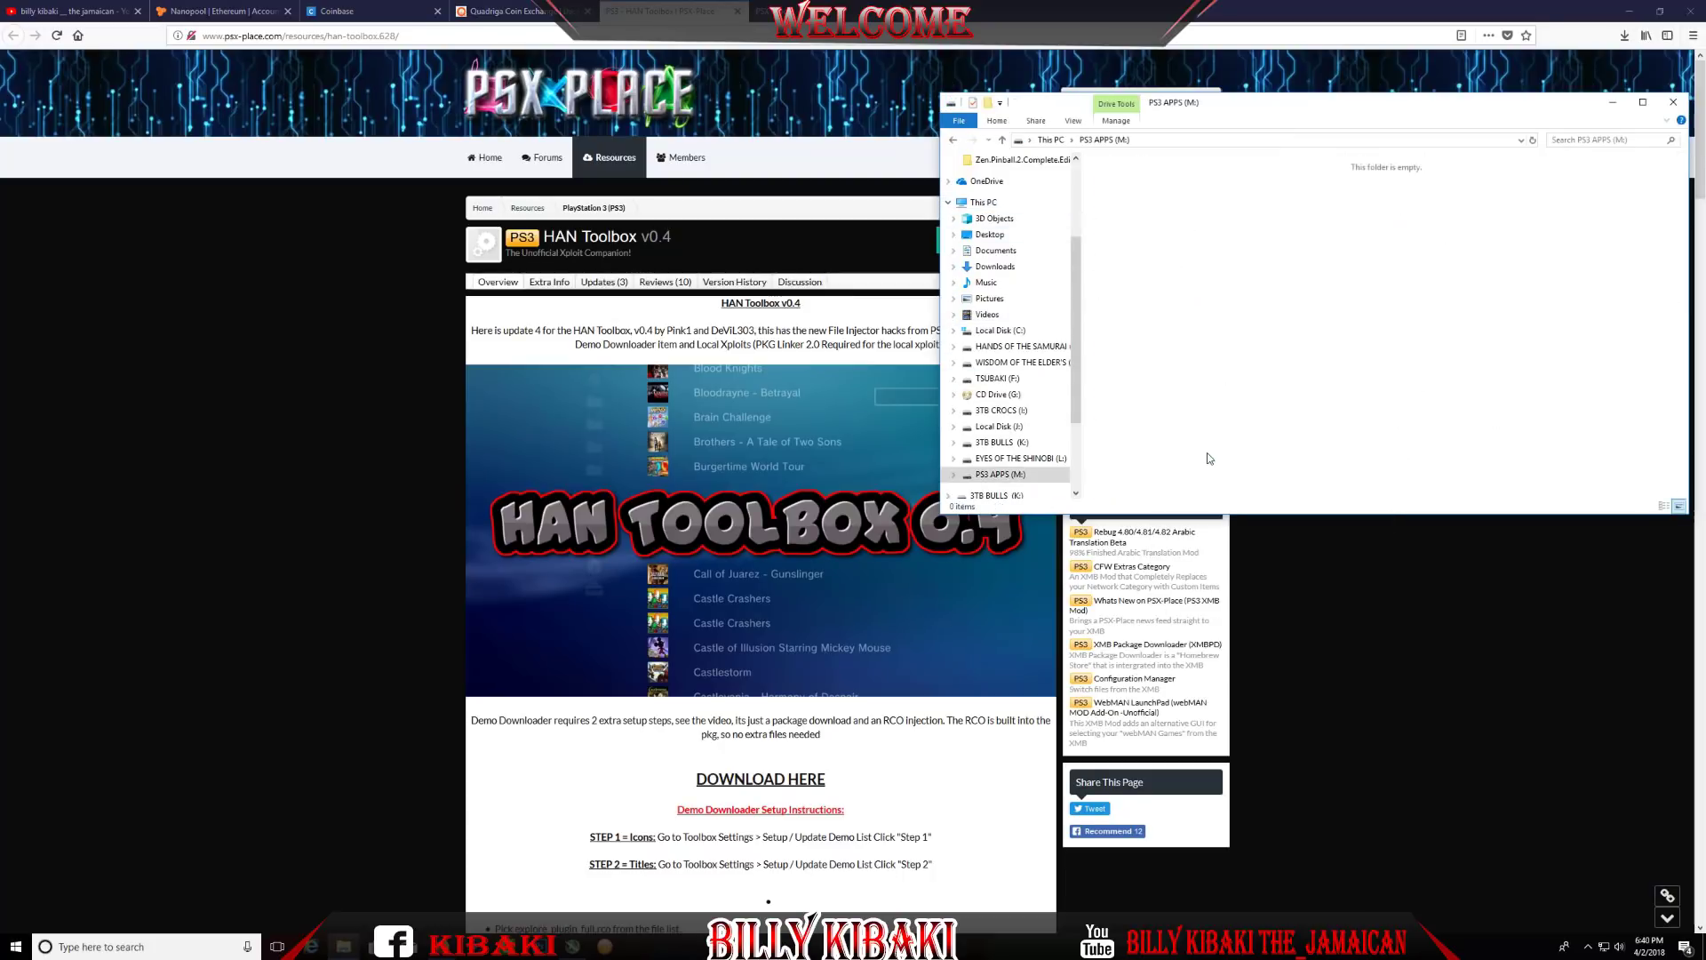
pyautogui.rightClick(1208, 317)
pyautogui.click(1229, 406)
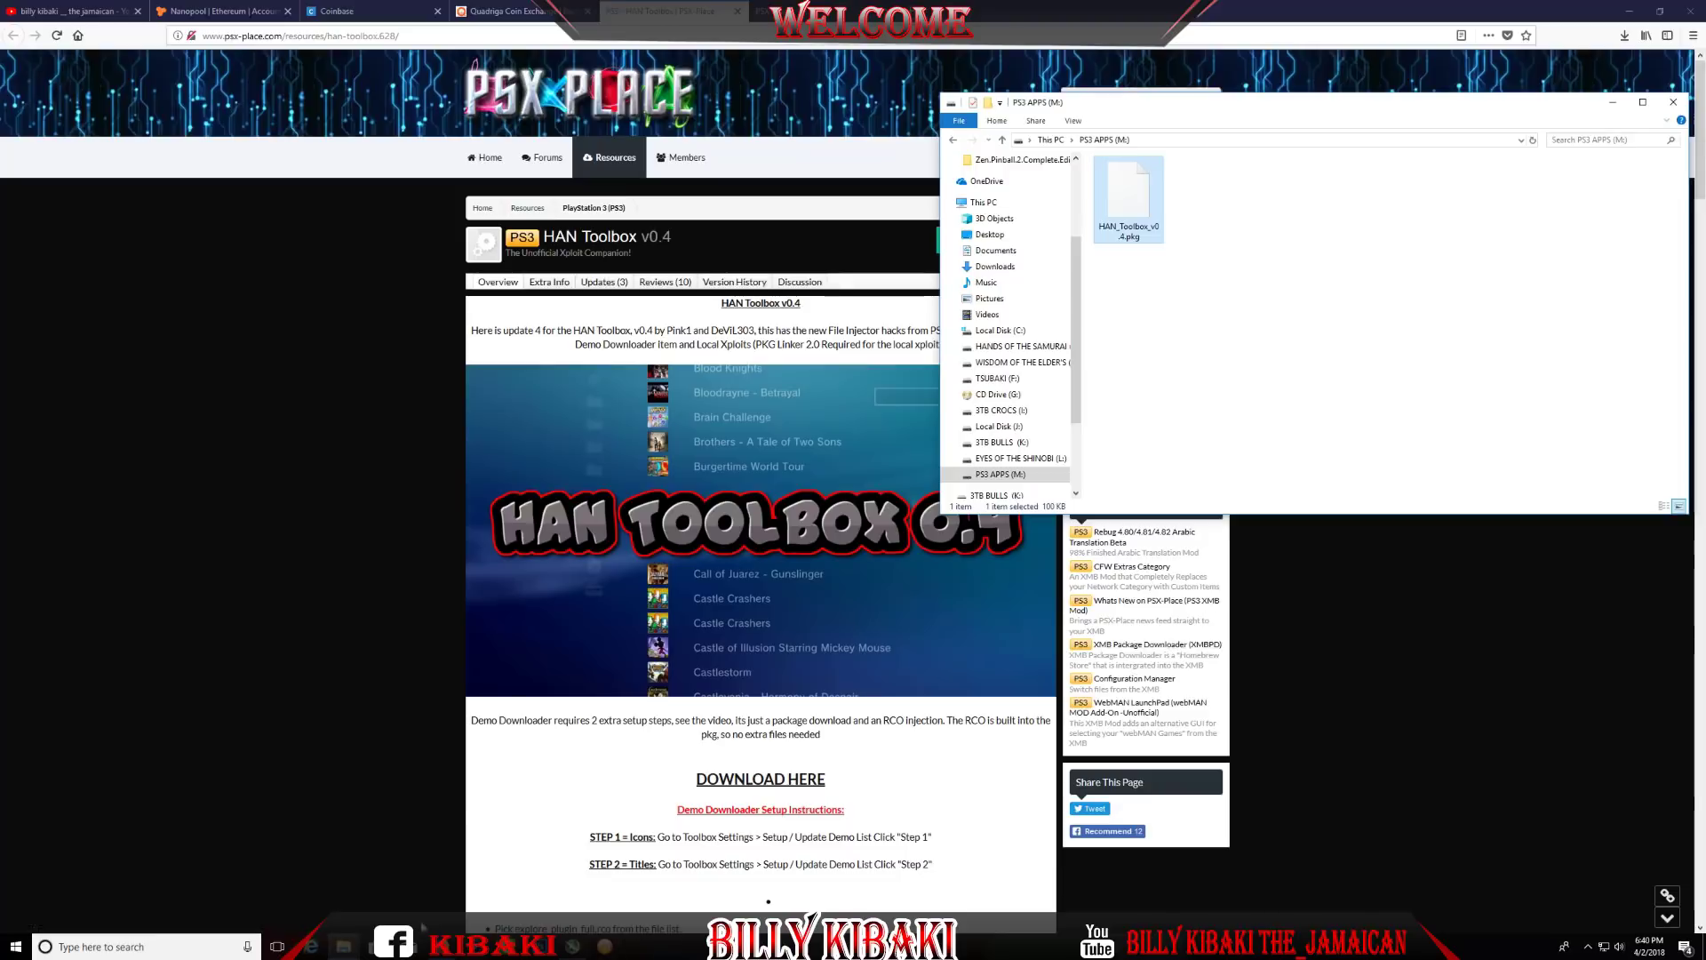
pyautogui.rightClick(1016, 480)
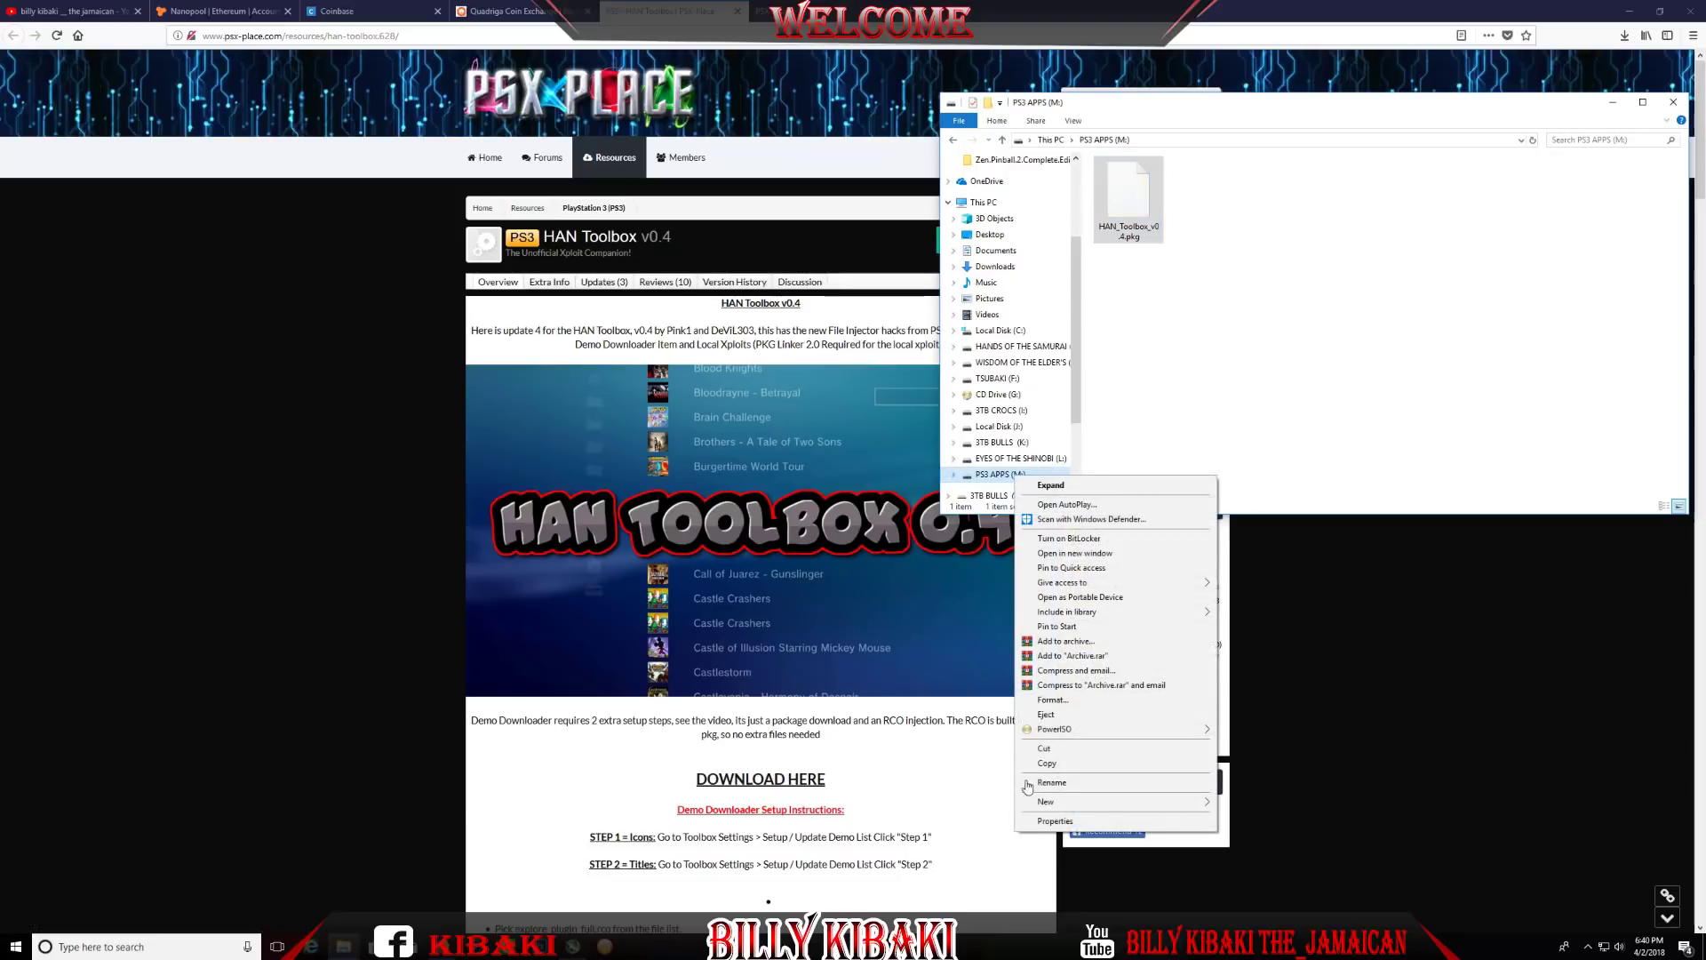
pyautogui.click(1047, 714)
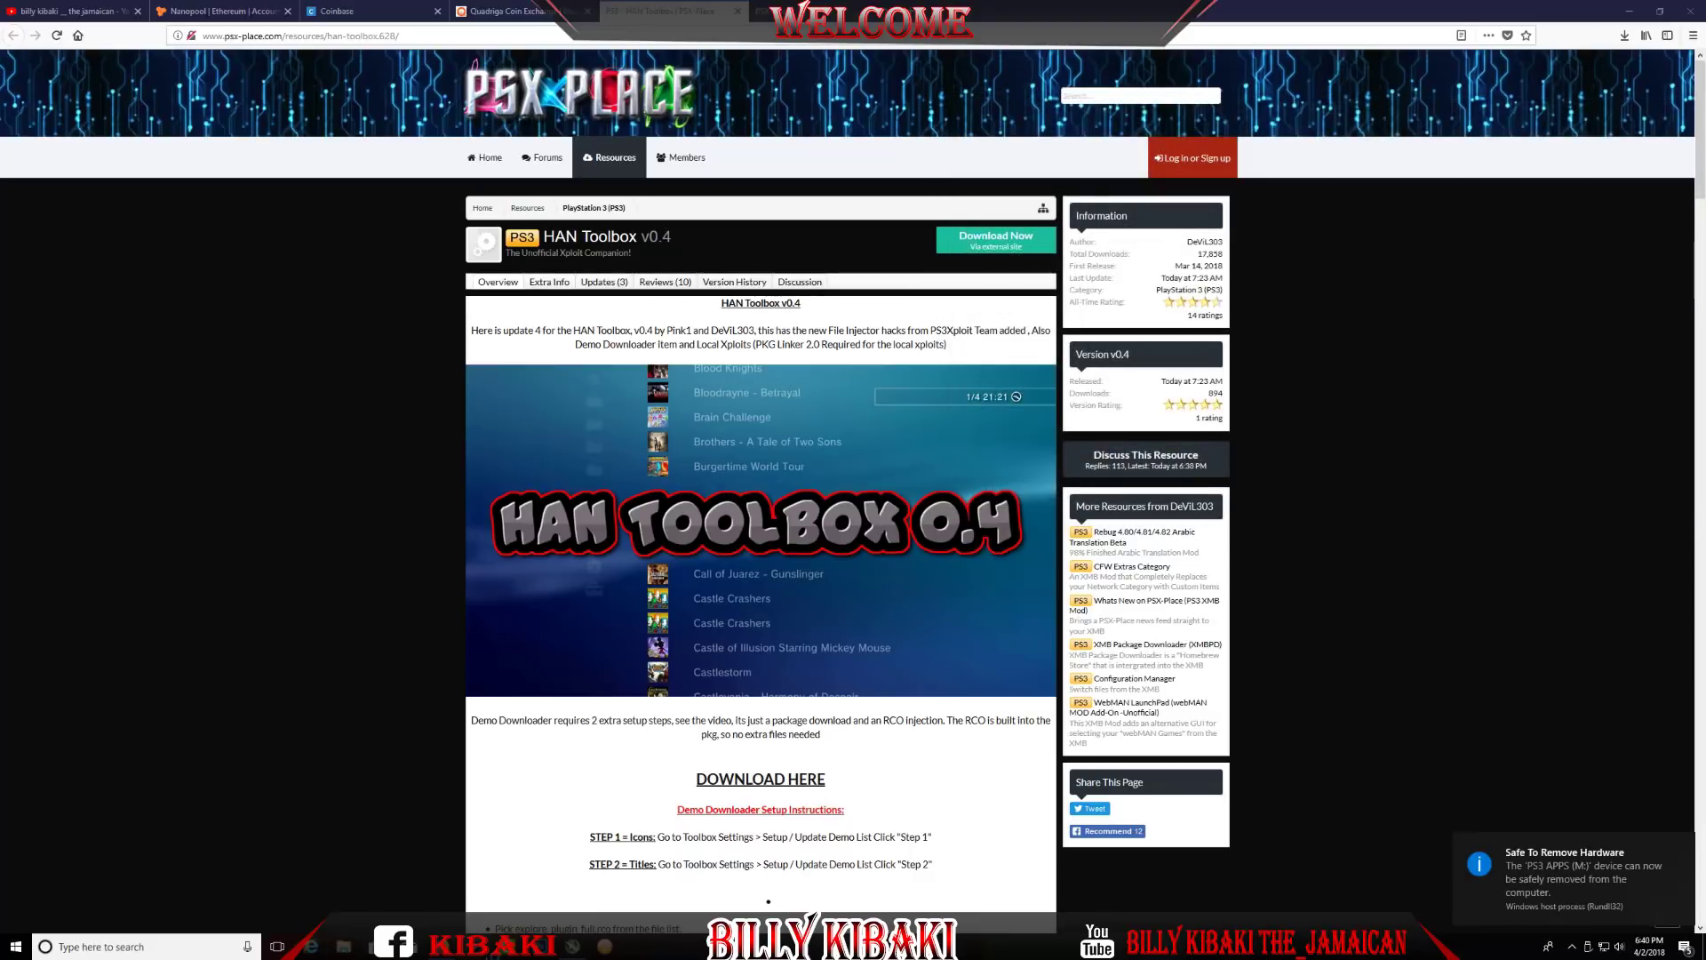
# Switch to Elgato Game Capture HD and show the PS3 preview full screen without the sidebar.
pyautogui.hotkey('alt', 'Tab')
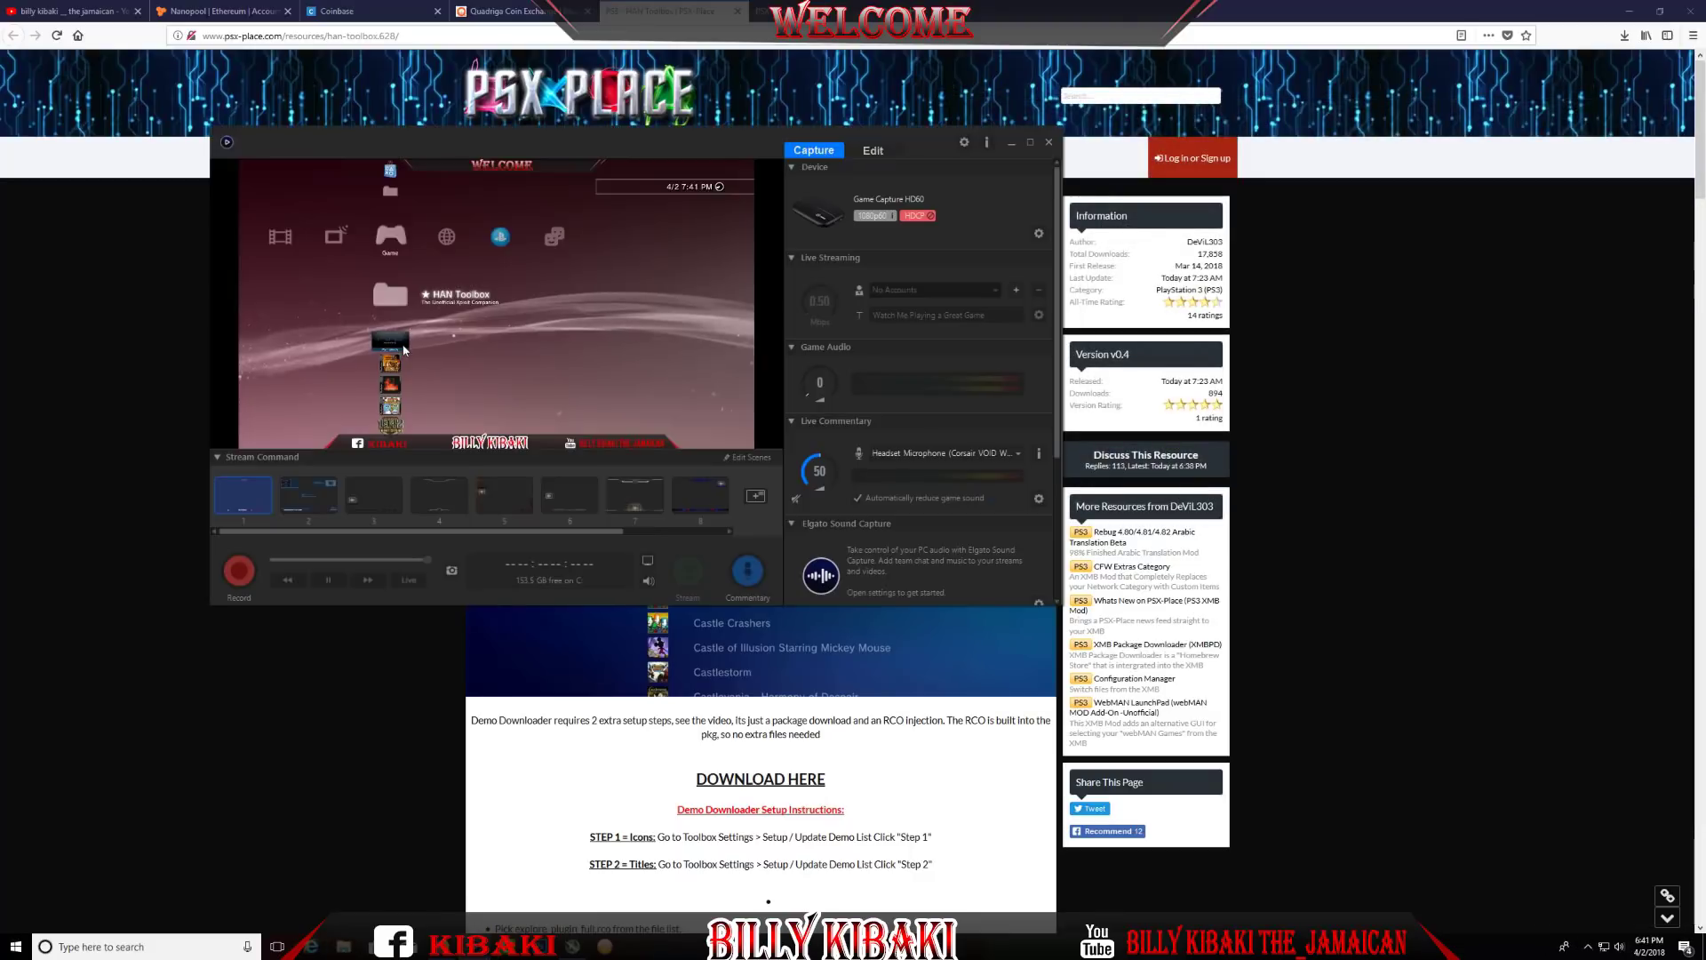
pyautogui.doubleClick(455, 327)
pyautogui.rightClick(553, 281)
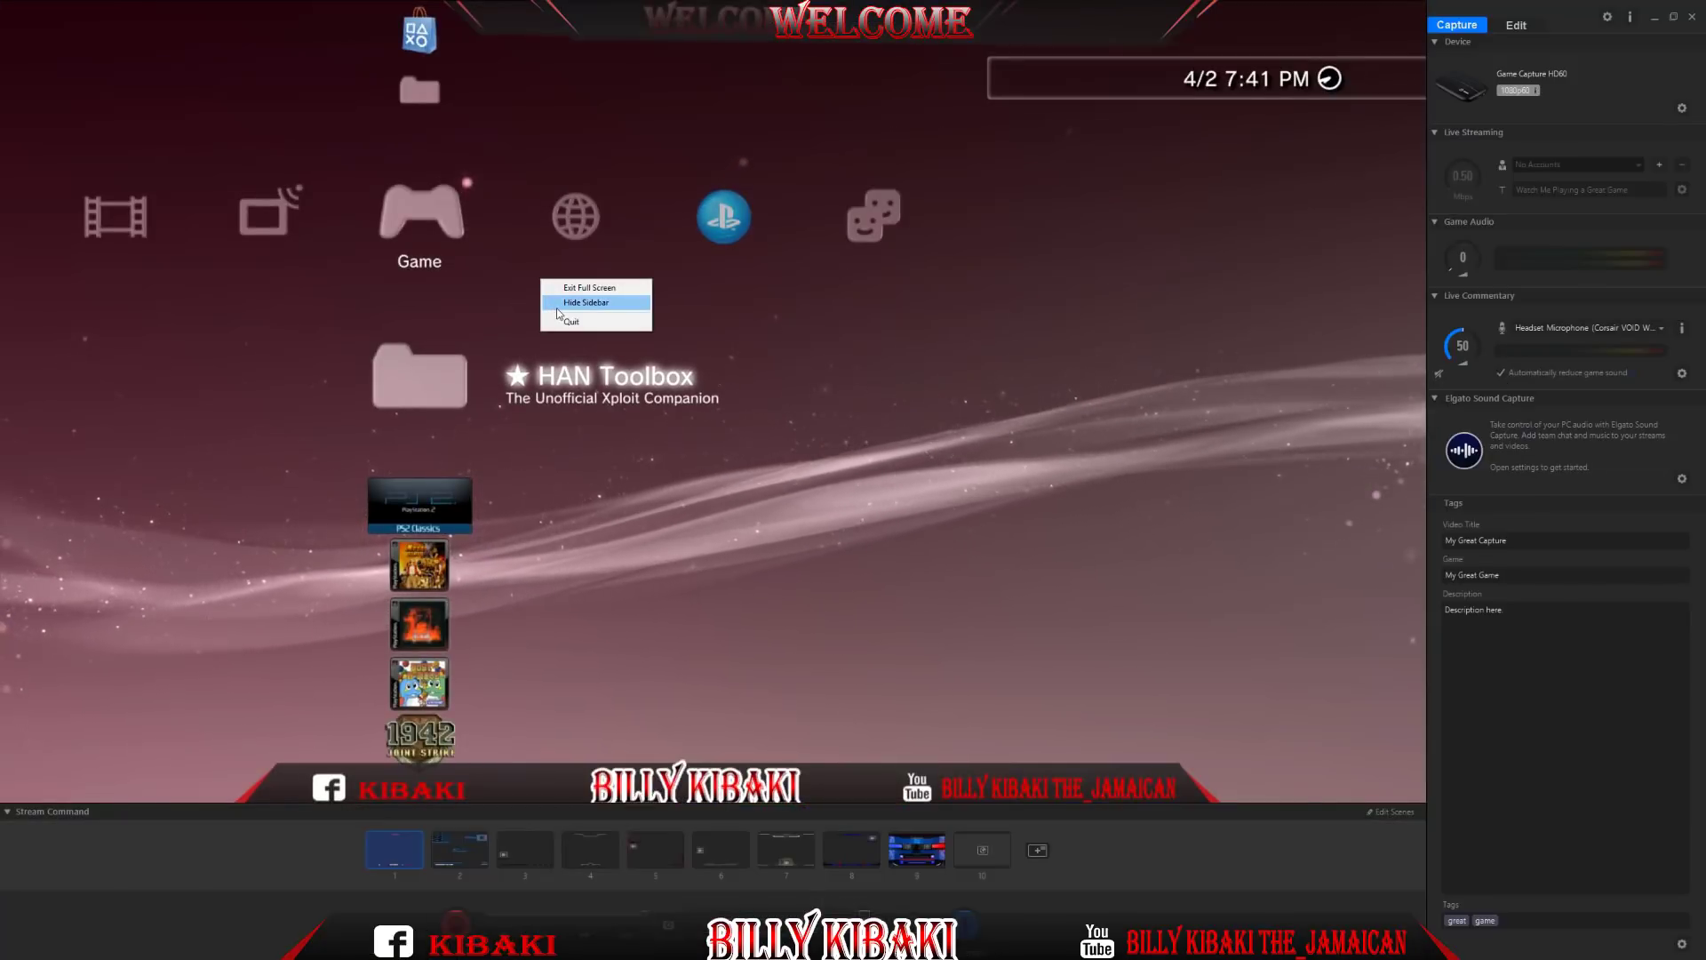
pyautogui.click(563, 302)
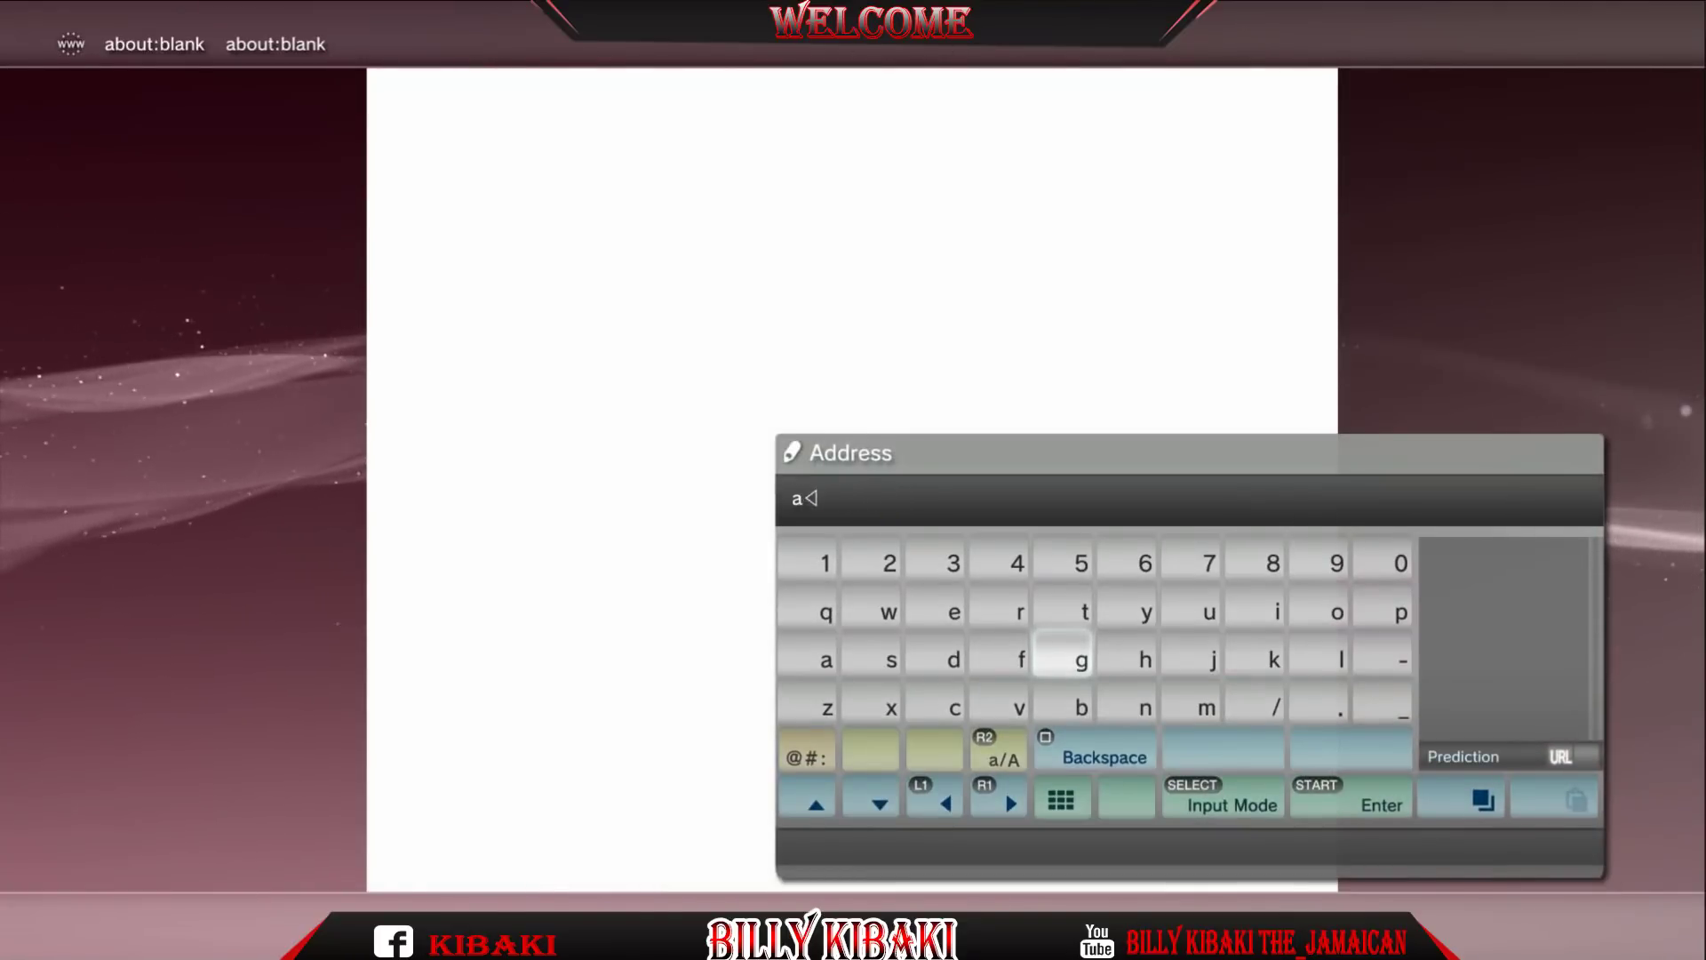
# Load ps3xploit.com from the address suggestions and bring up the v3 HAN Tools menu.
pyautogui.press('Right')
pyautogui.press('Right')
pyautogui.press('Right')
pyautogui.press('Right')
pyautogui.press('Up')
pyautogui.write('p')
pyautogui.press('Right')
pyautogui.press('Down')
pyautogui.press('Return')
pyautogui.press('Return')
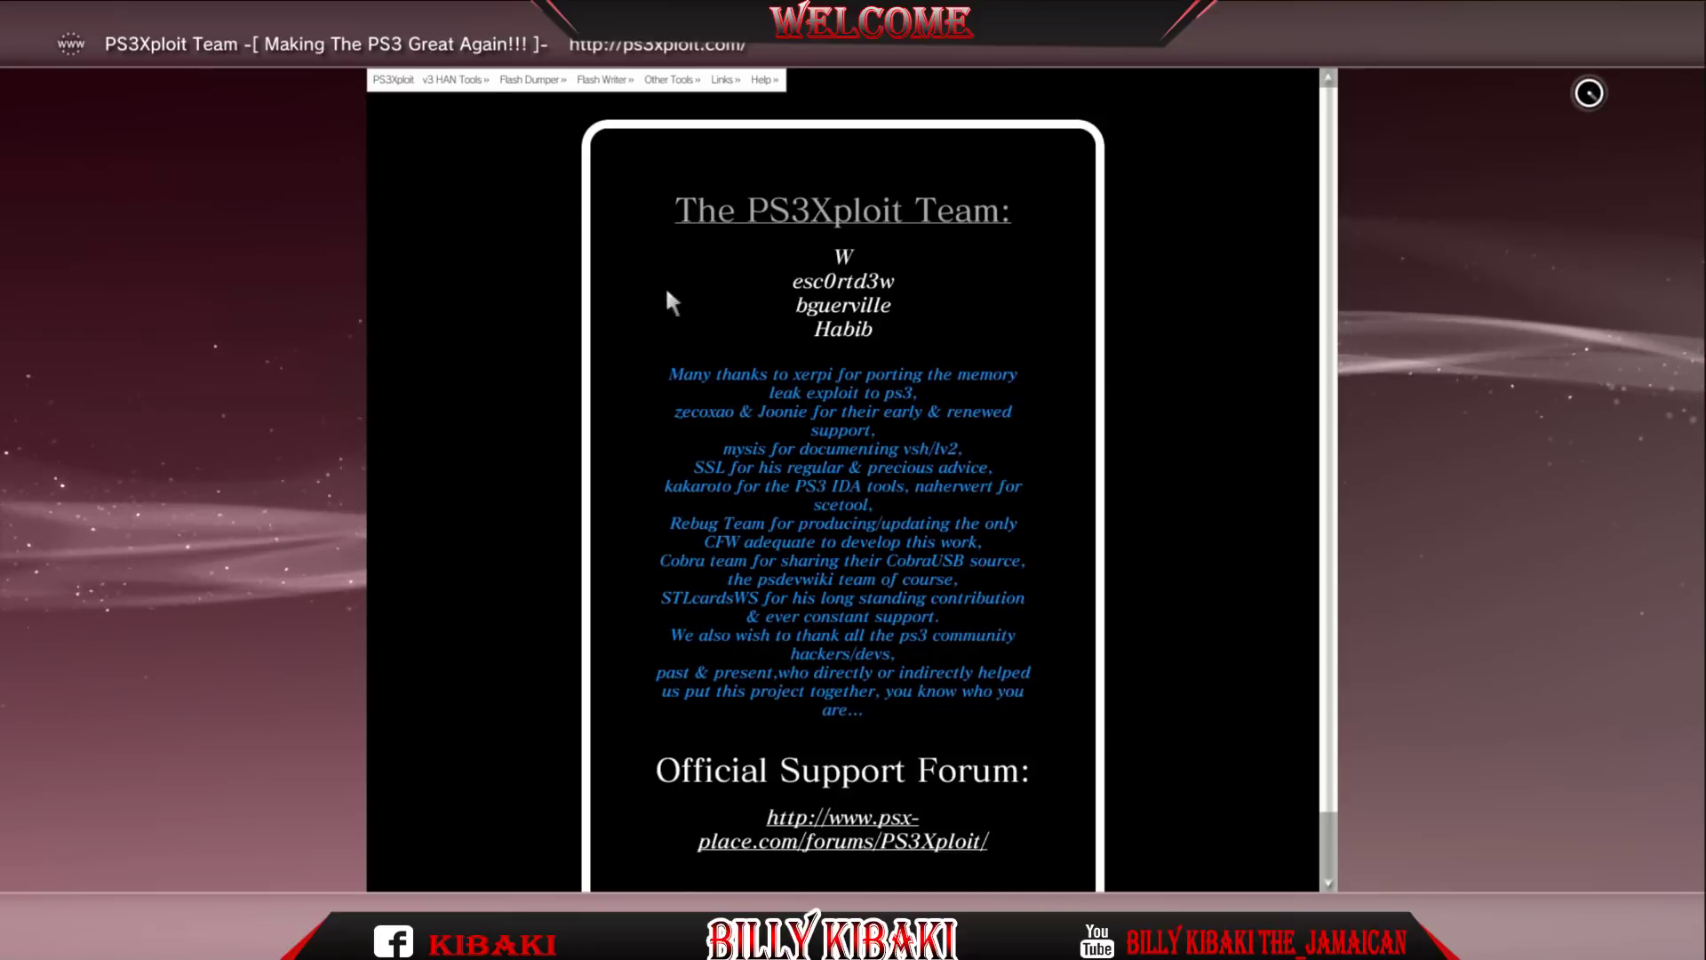
pyautogui.moveTo(441, 80)
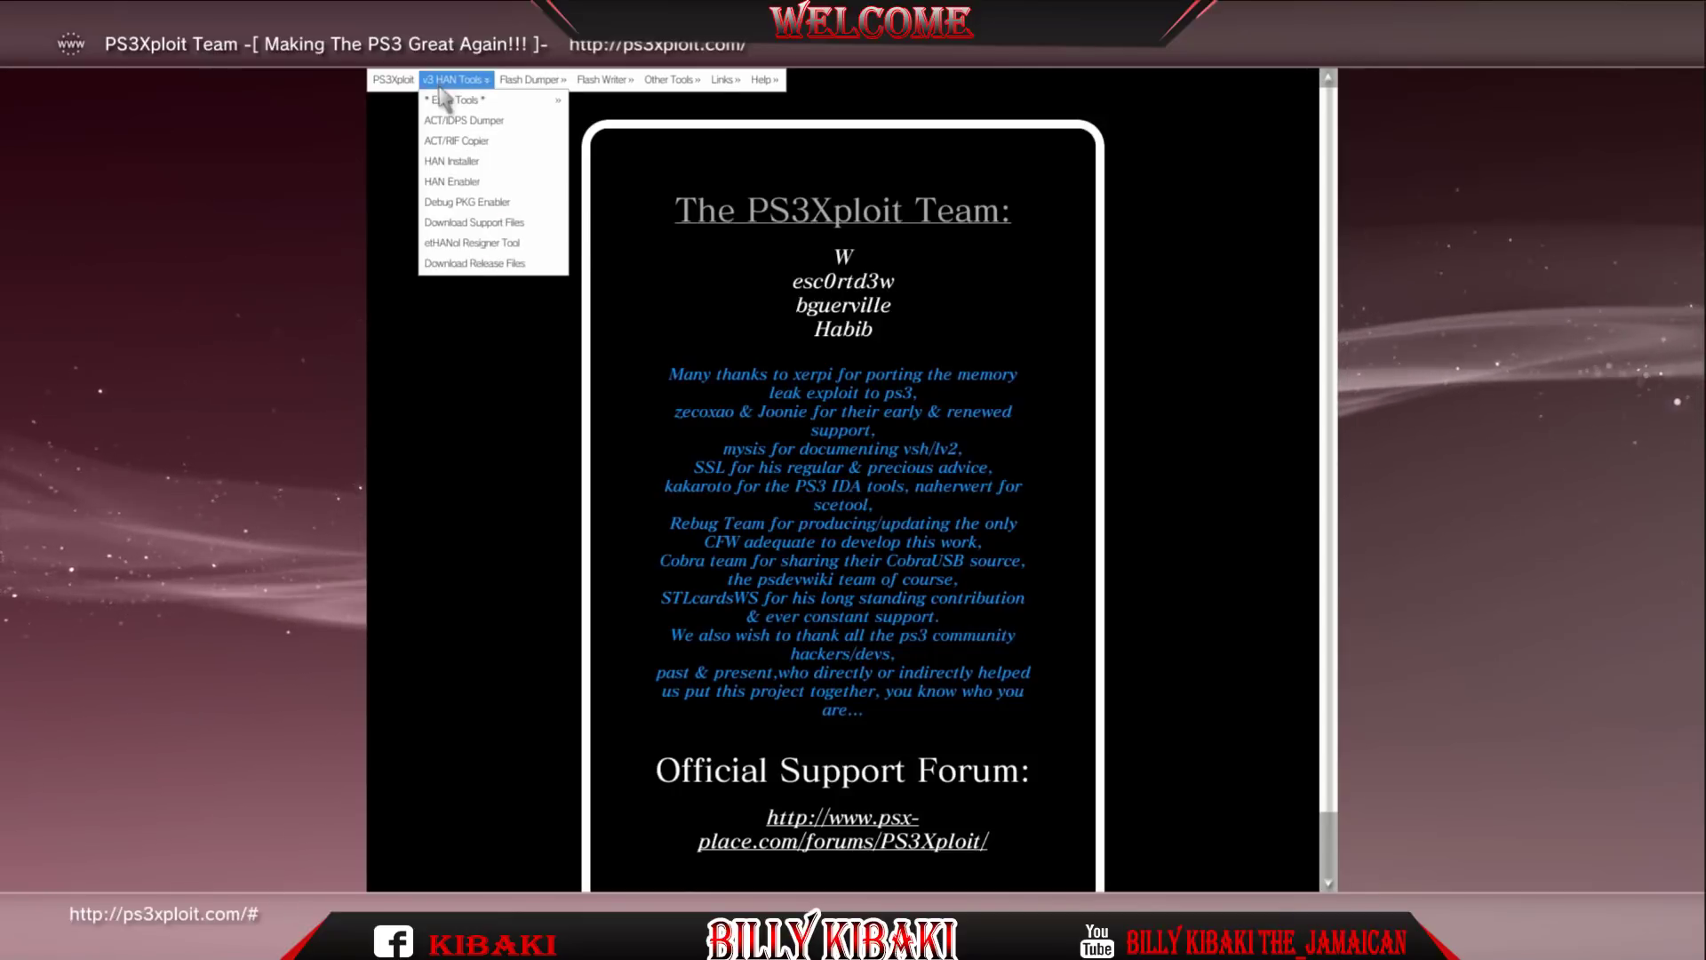
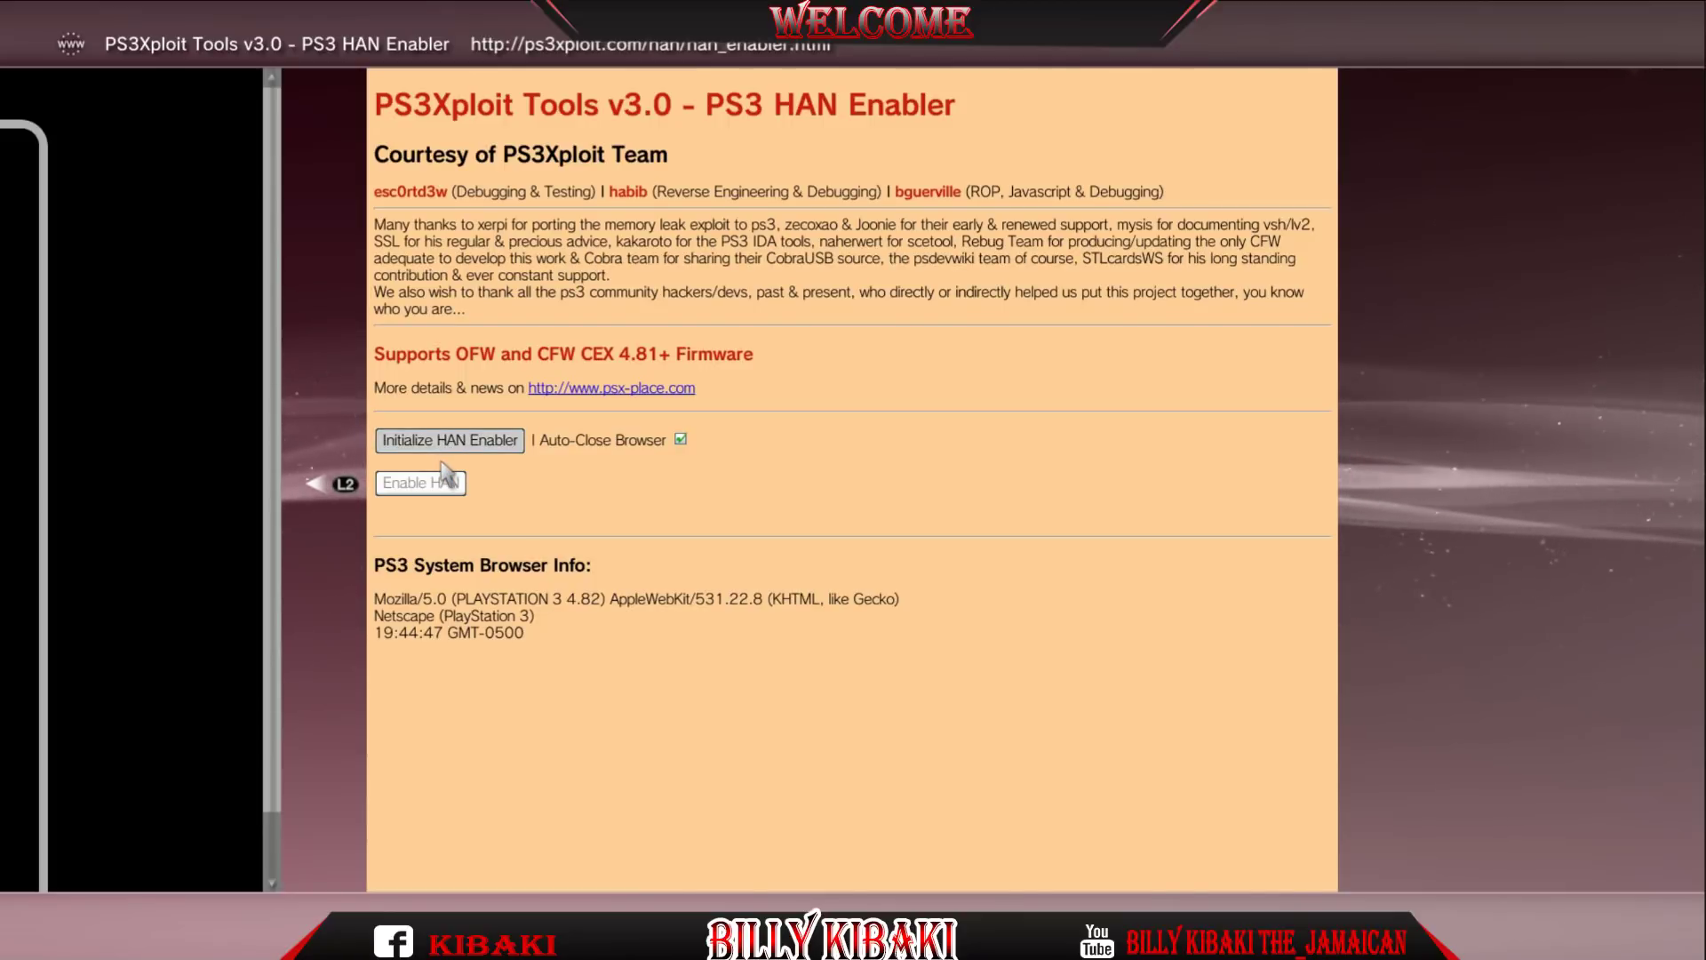
# Initialize the PS3Xploit HAN Enabler in the browser and start enabling HAN.
pyautogui.click(444, 442)
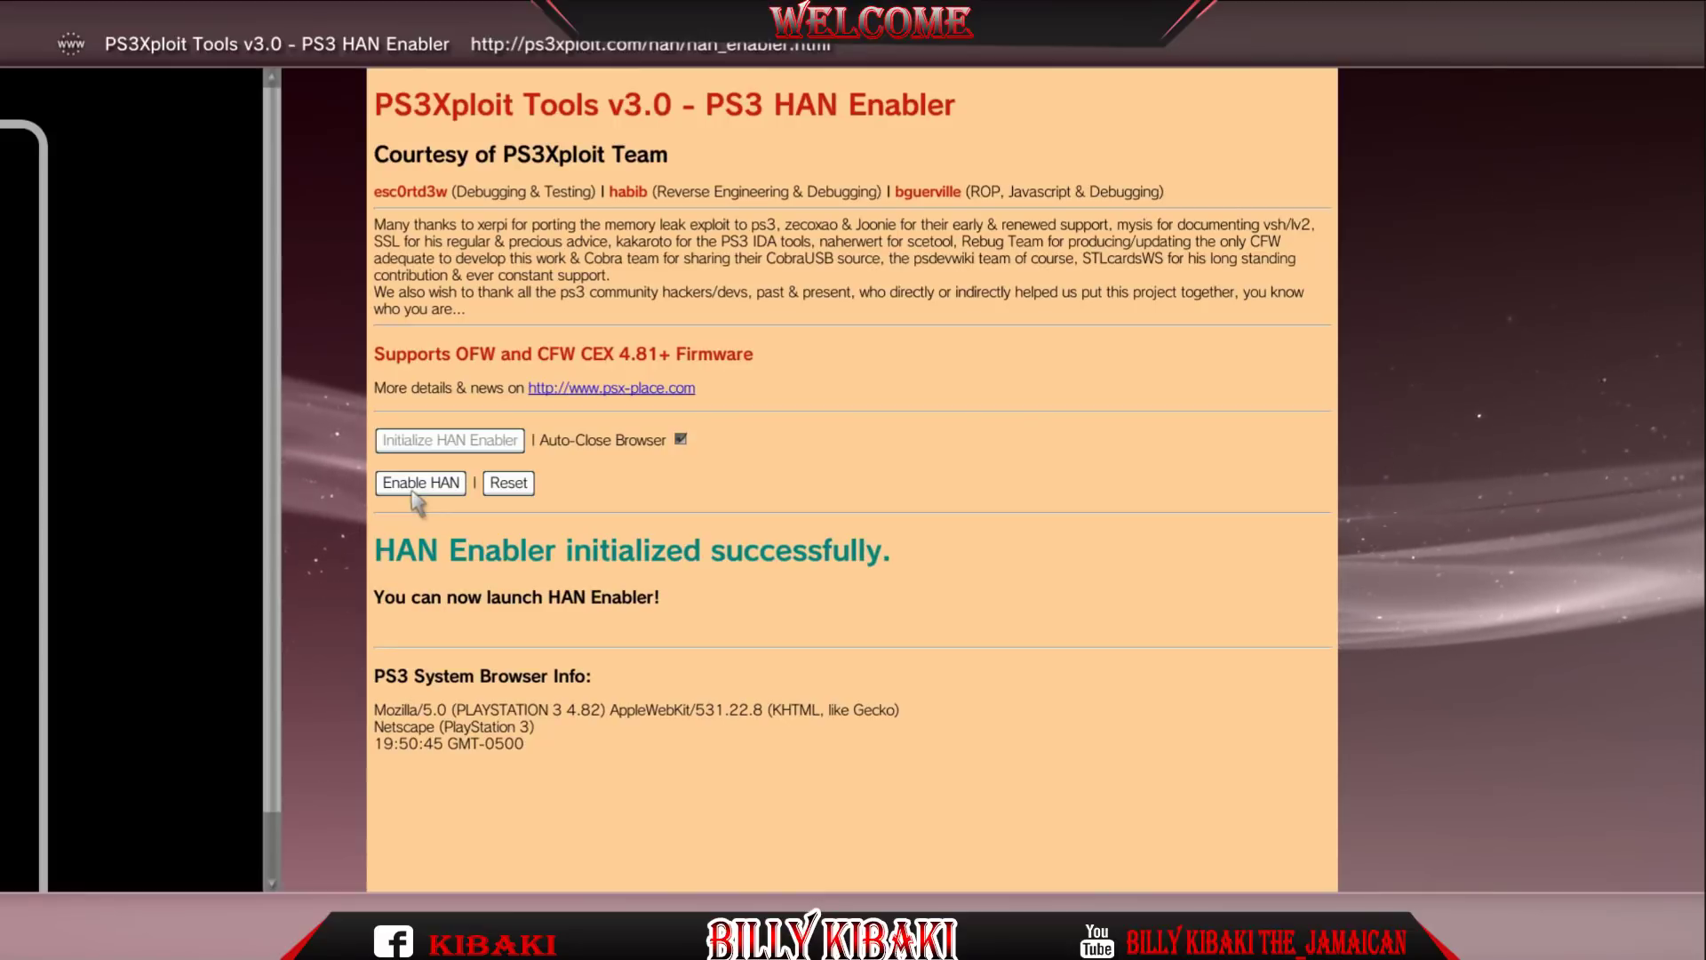
pyautogui.click(415, 483)
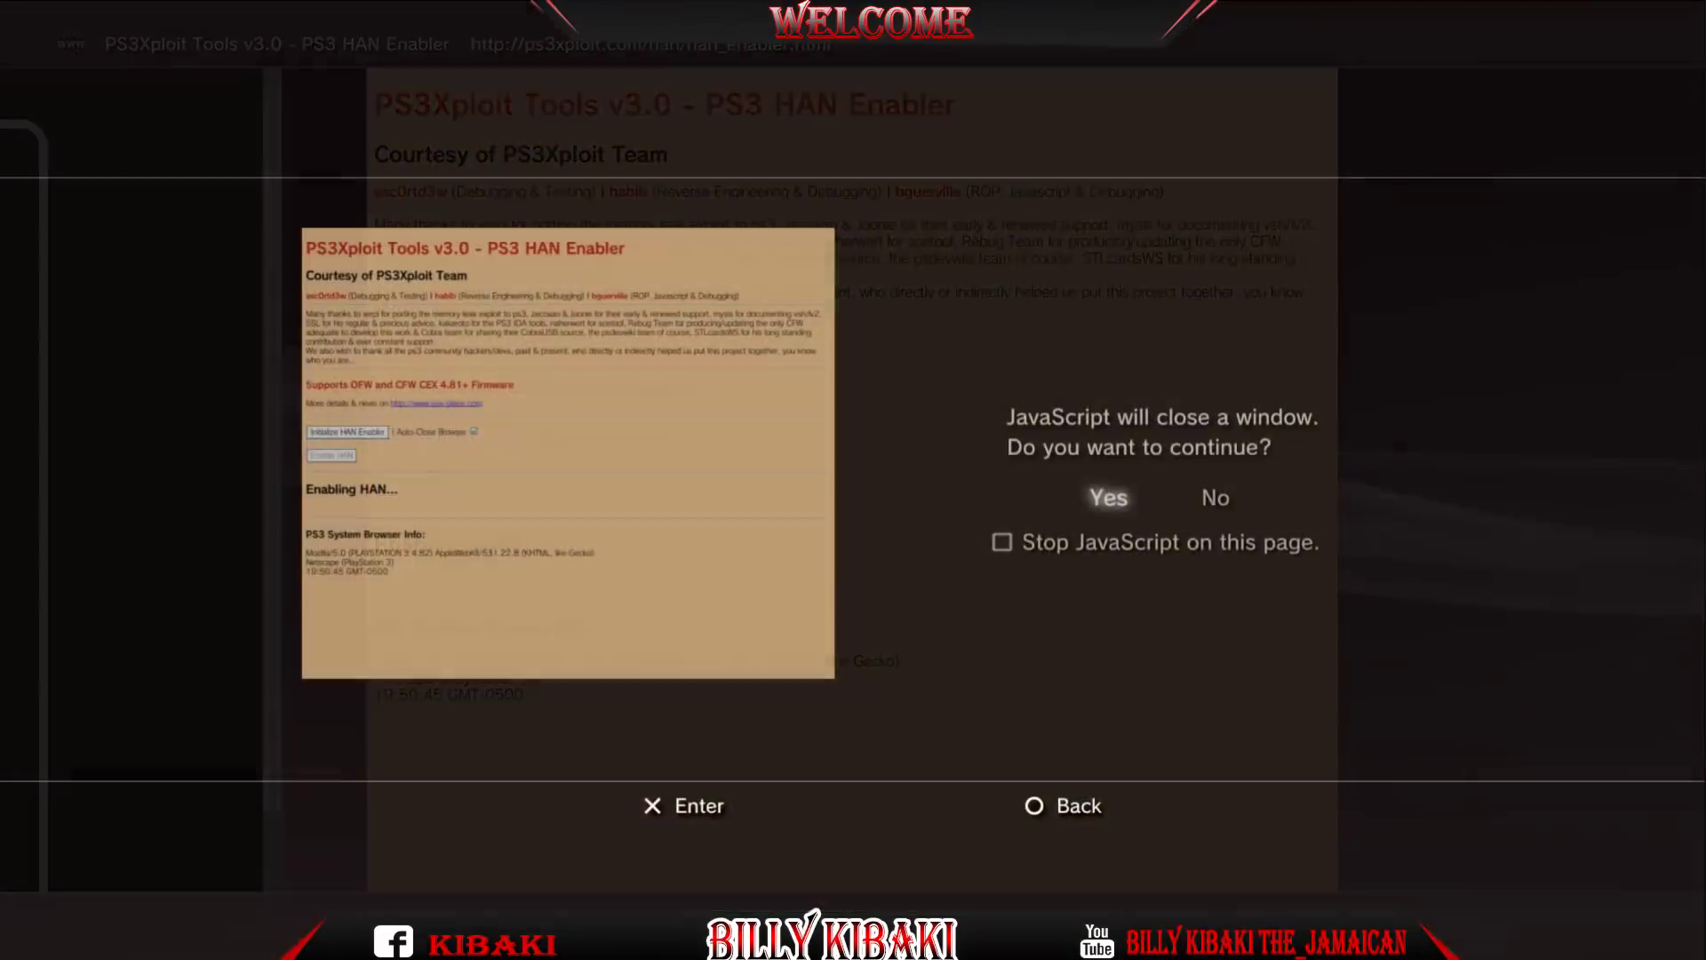
# Accept the JavaScript close-window prompt and exit the Internet Browser to the XMB.
pyautogui.press('Return')
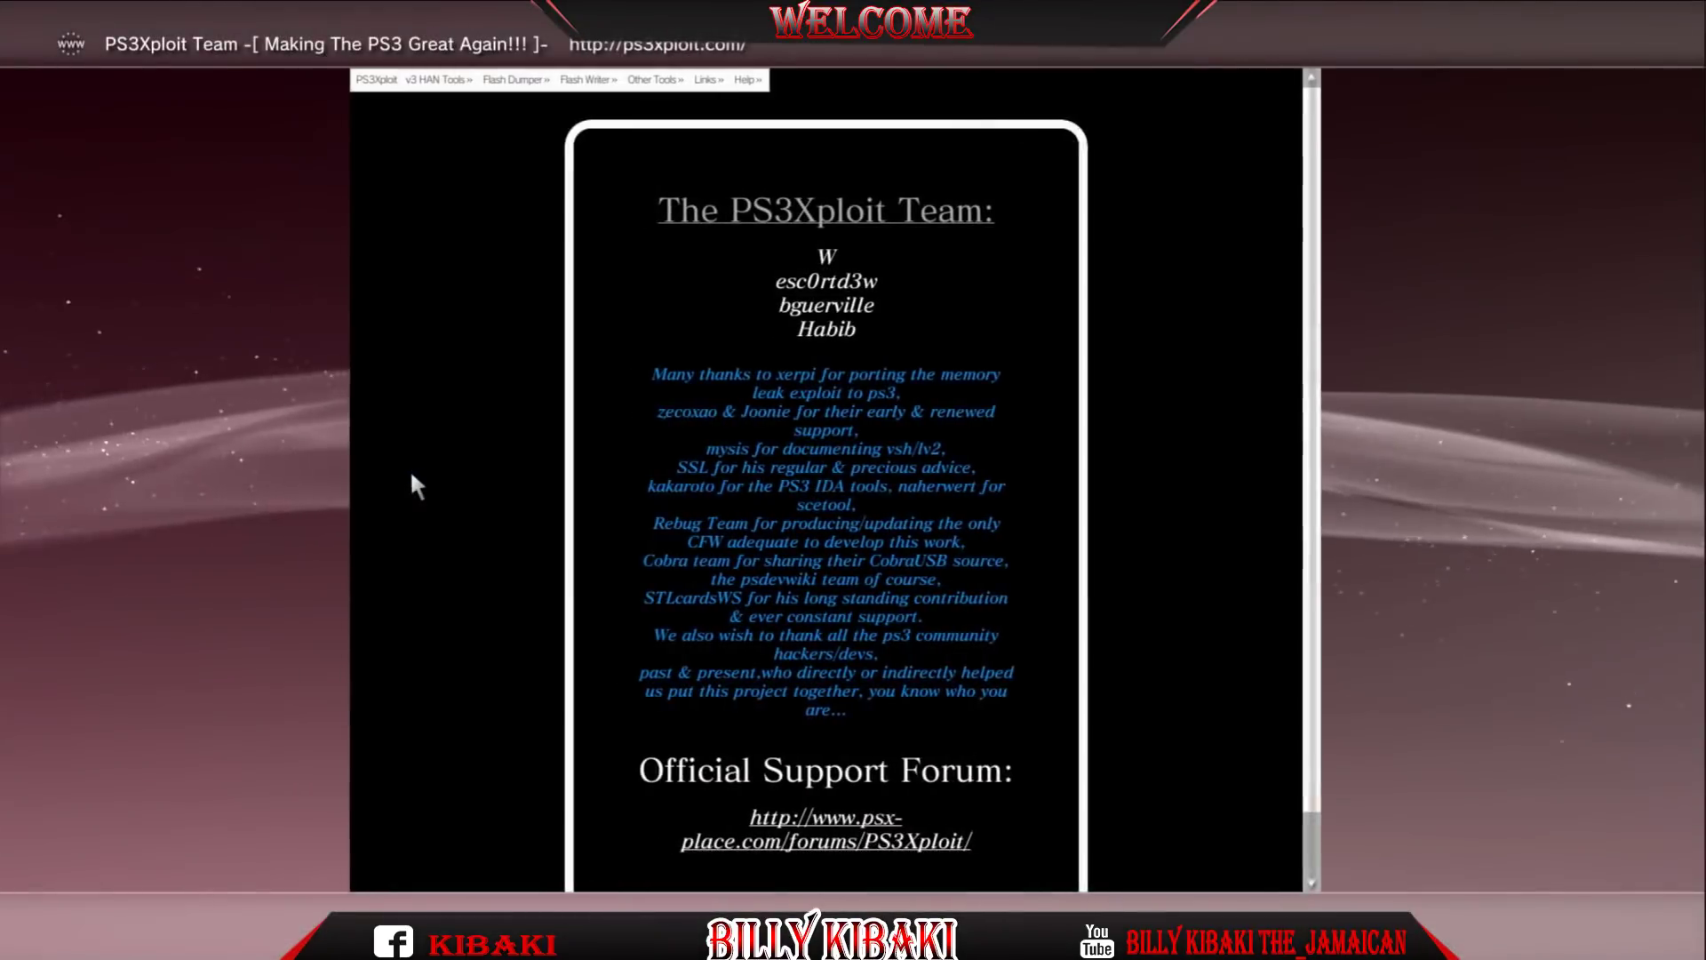
pyautogui.press('Escape')
pyautogui.press('Return')
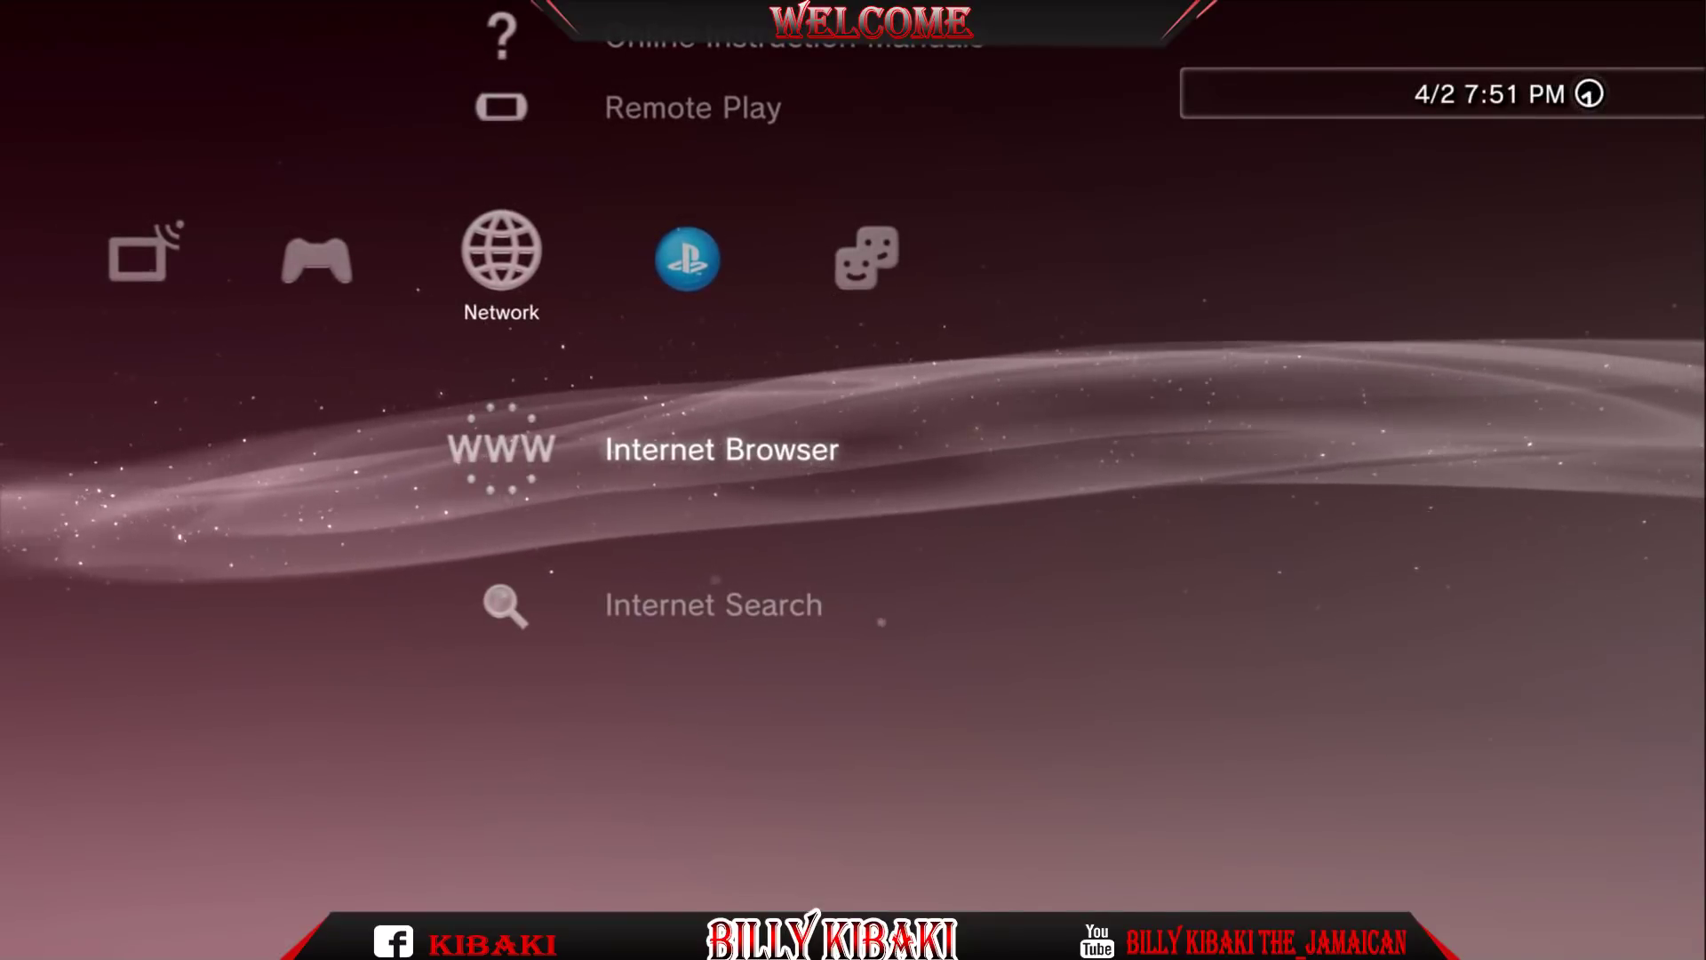
# Install HAN_Toolbox_v0.4.pkg via Game > Package Manager > Install Package Files > Standard.
pyautogui.press('Left')
pyautogui.press('Down')
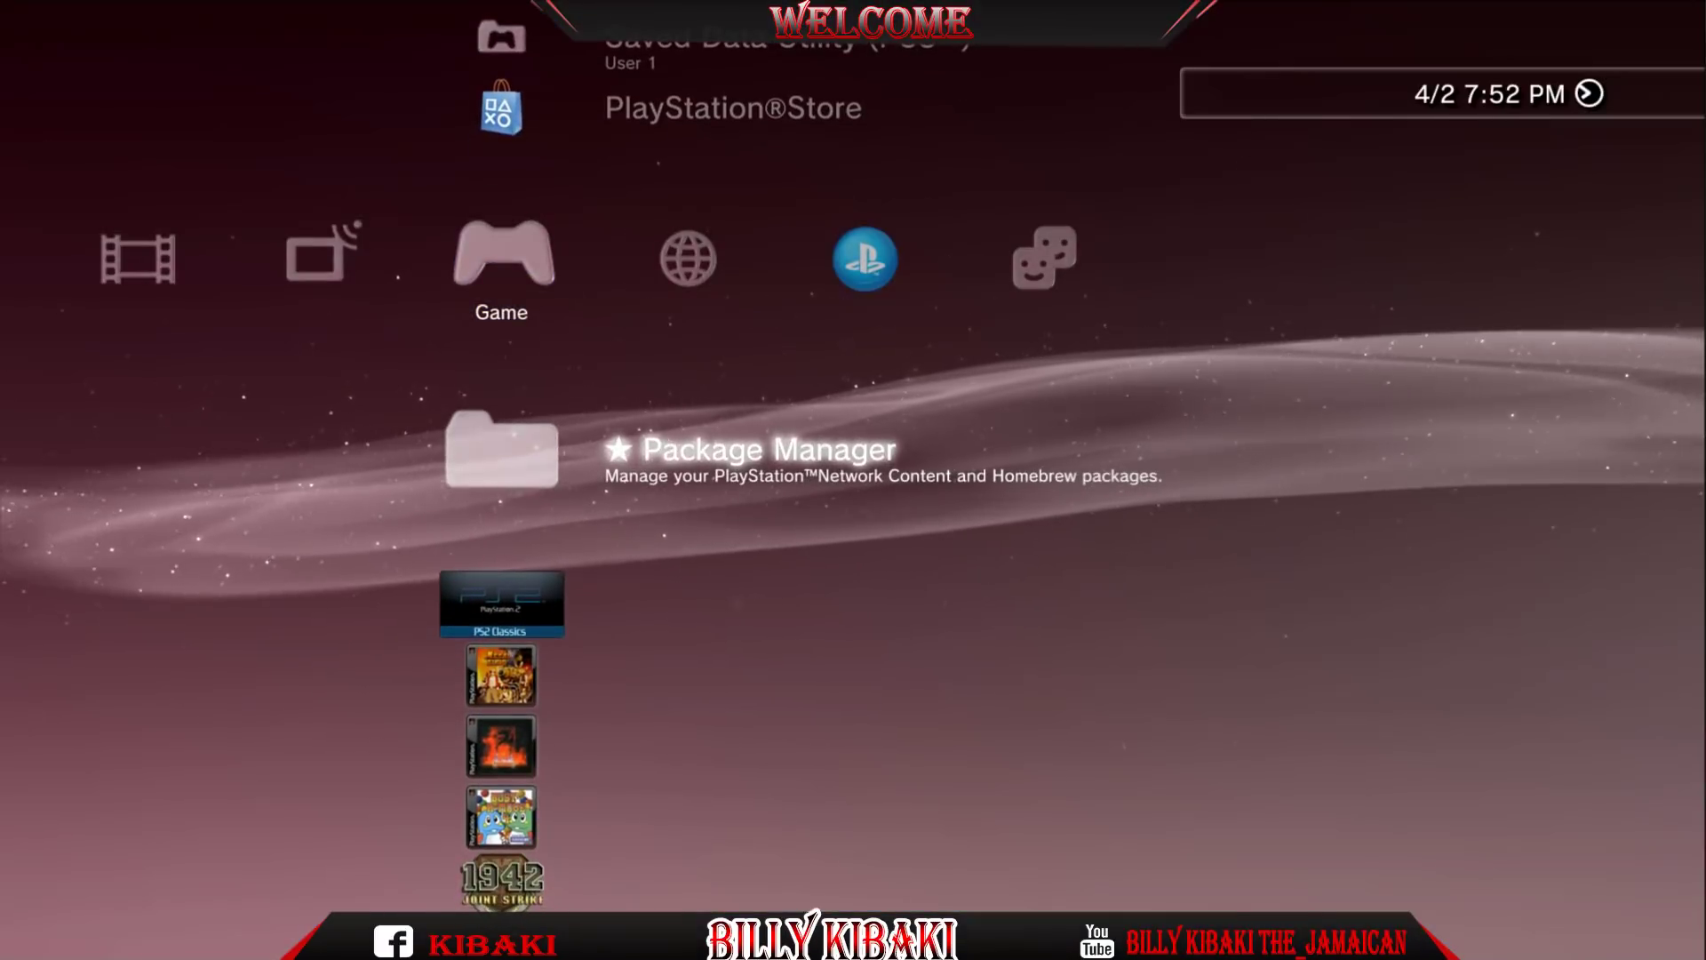
pyautogui.press('Return')
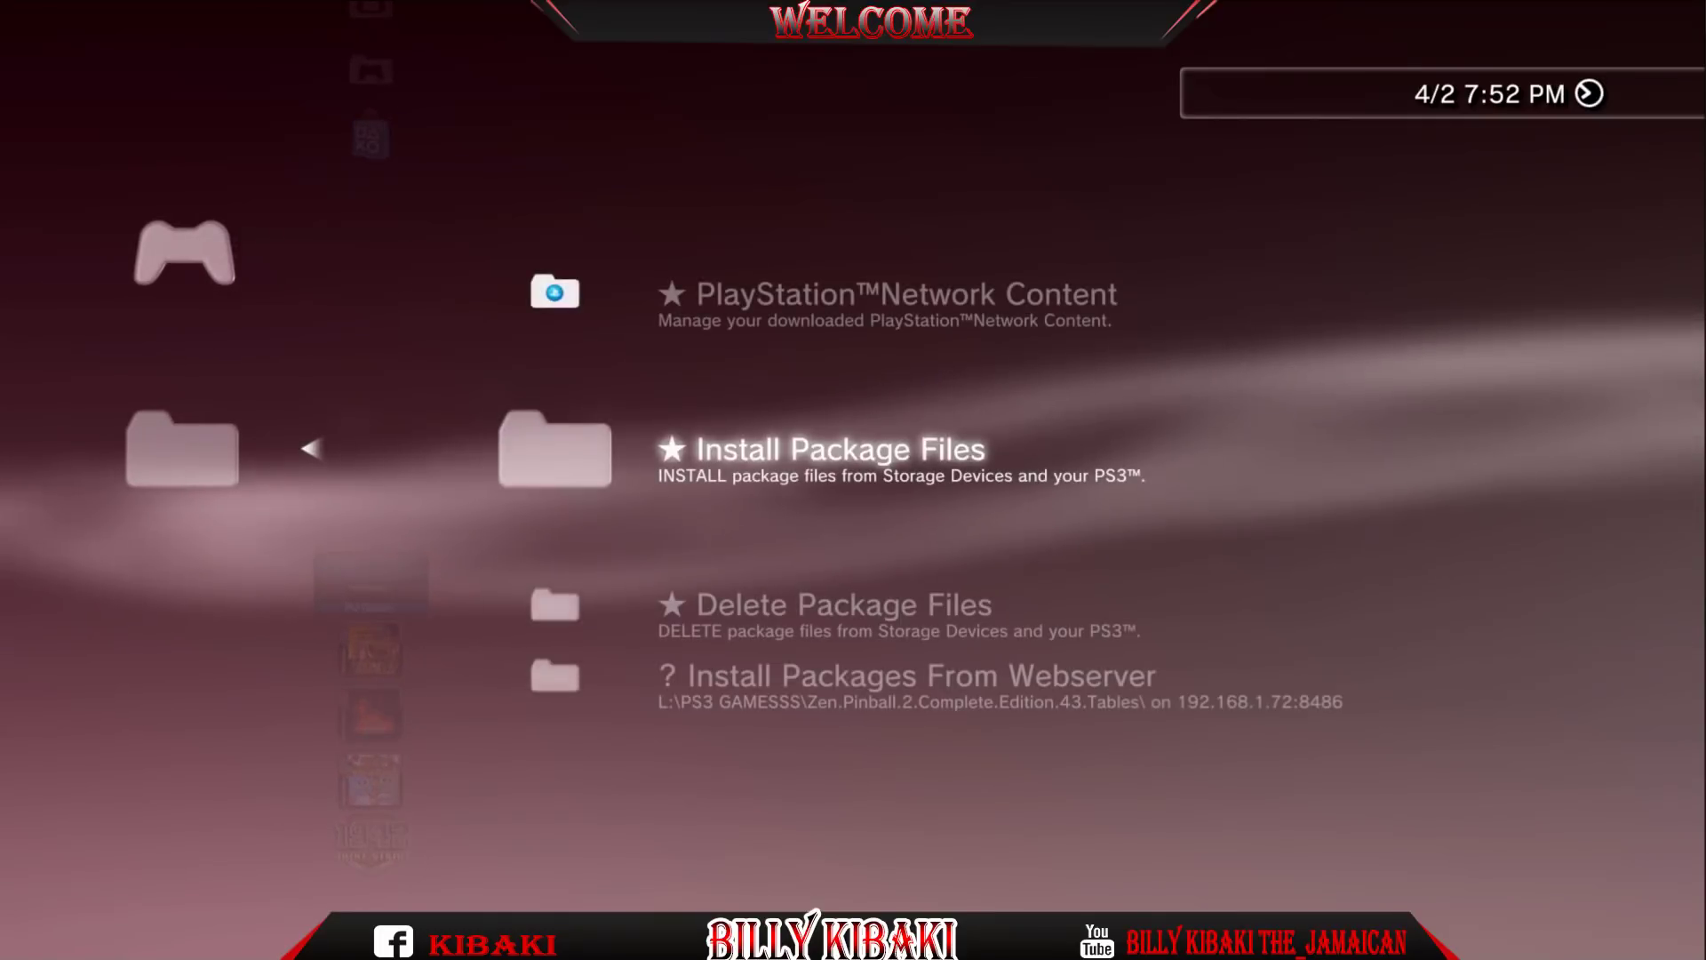
pyautogui.press('Return')
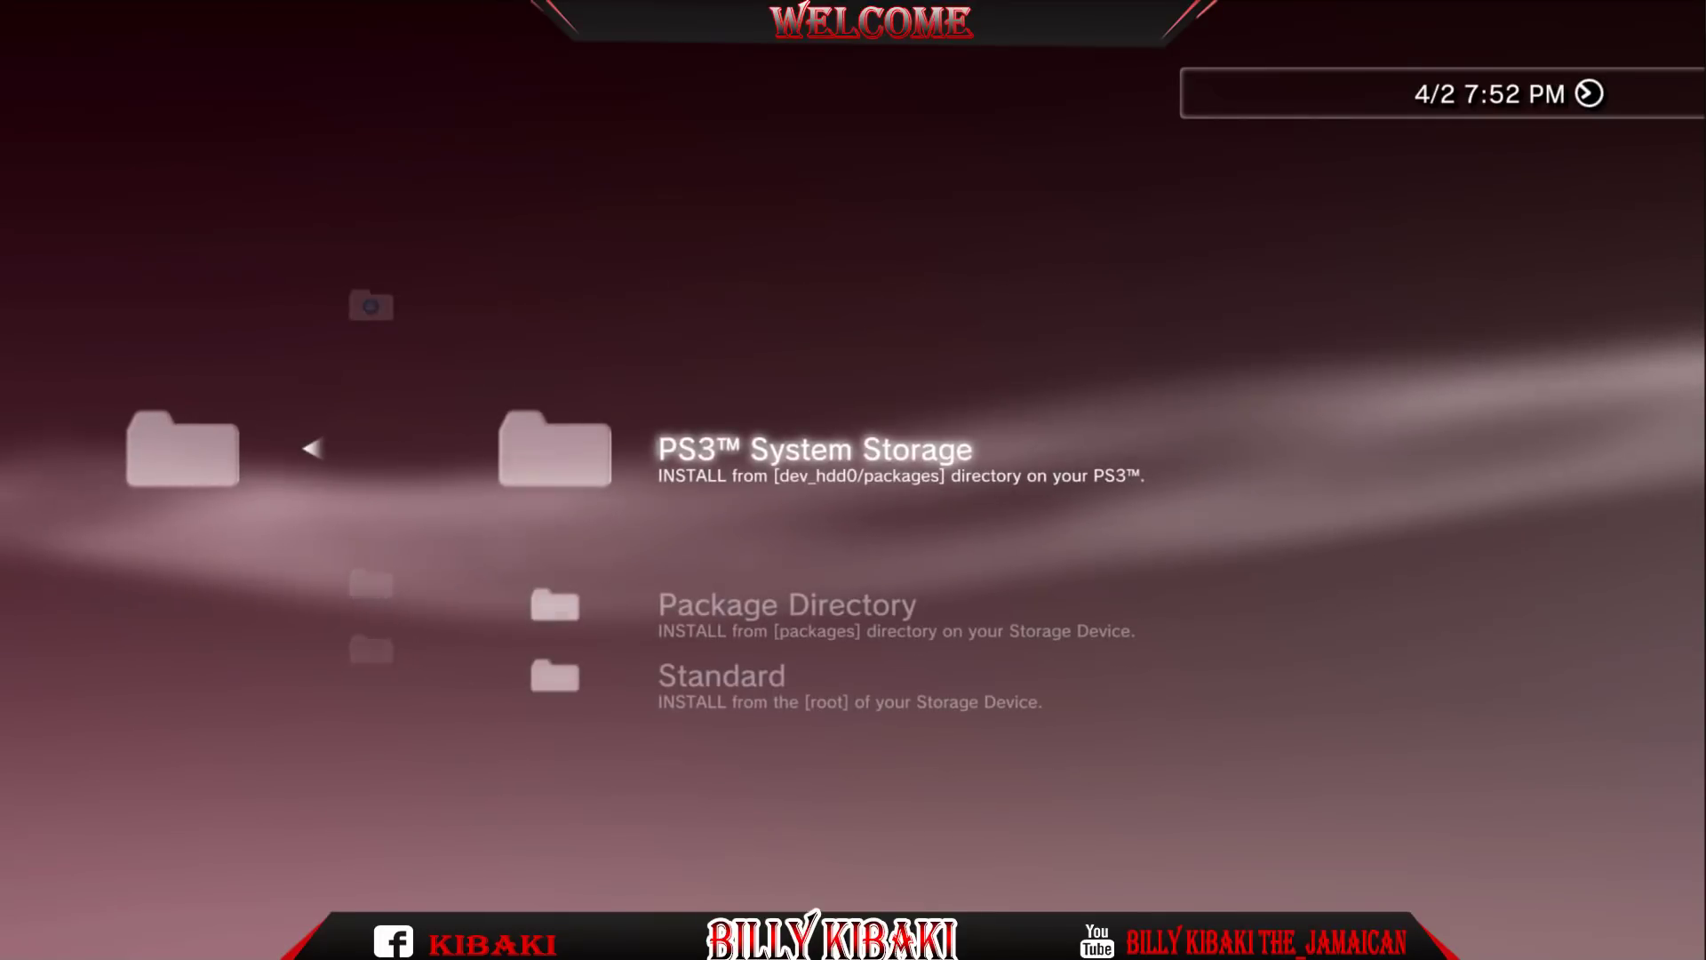
pyautogui.press('Down')
pyautogui.press('Down')
pyautogui.press('Return')
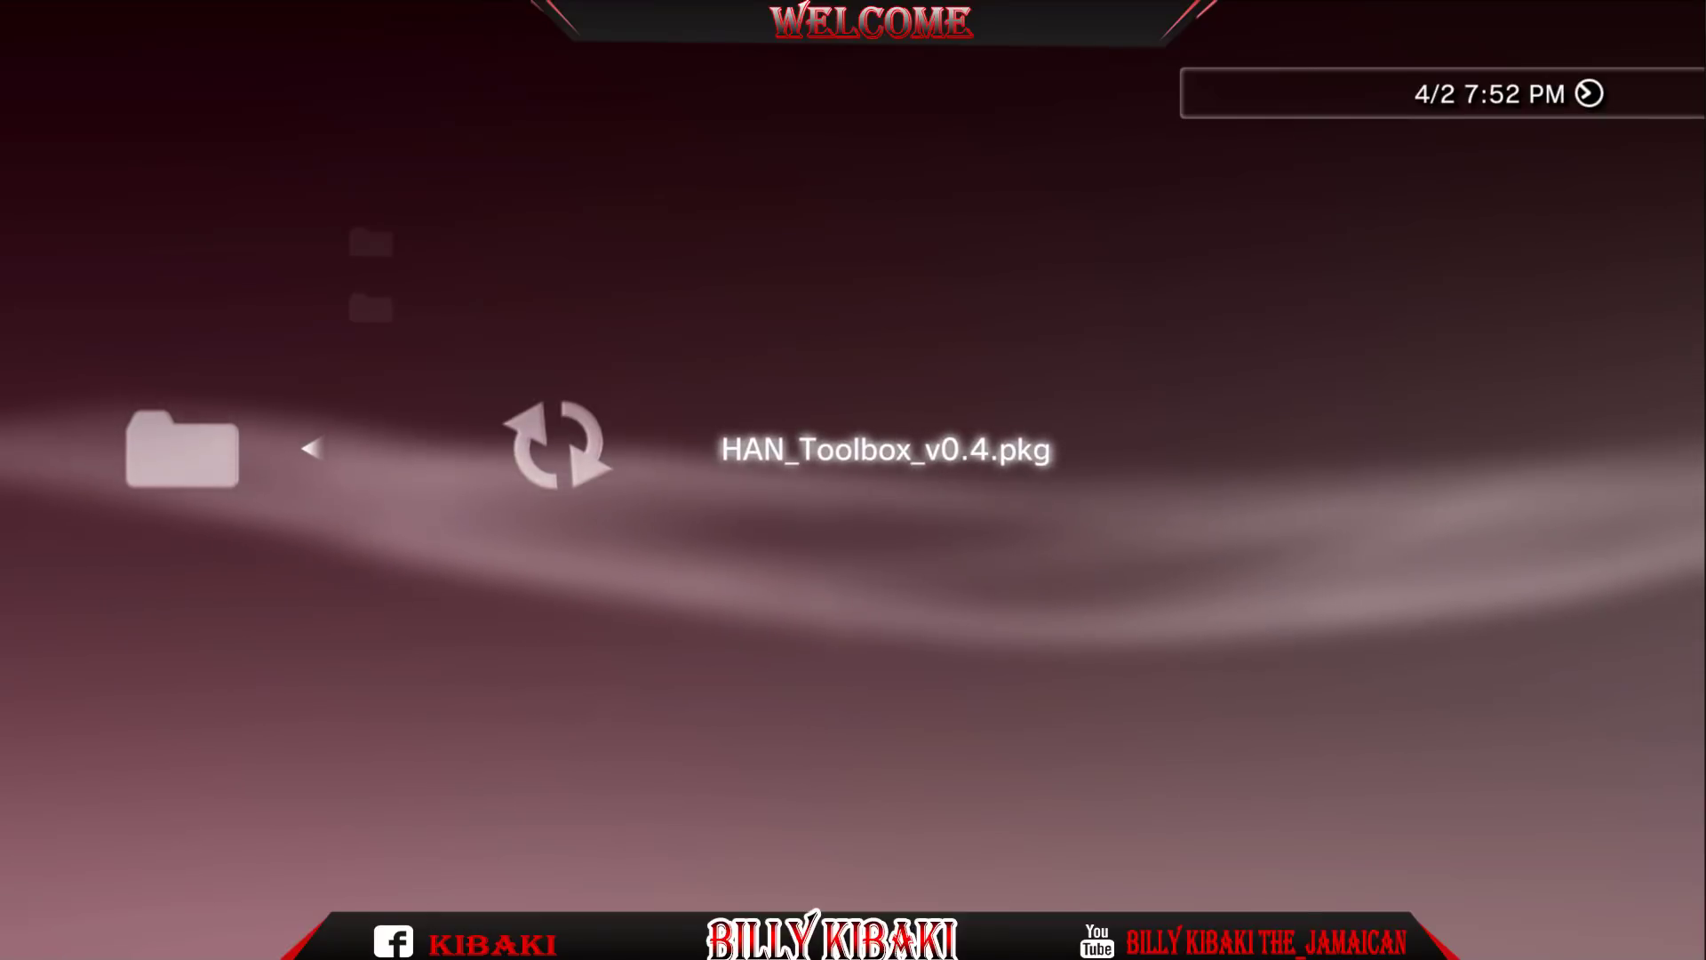
pyautogui.press('Return')
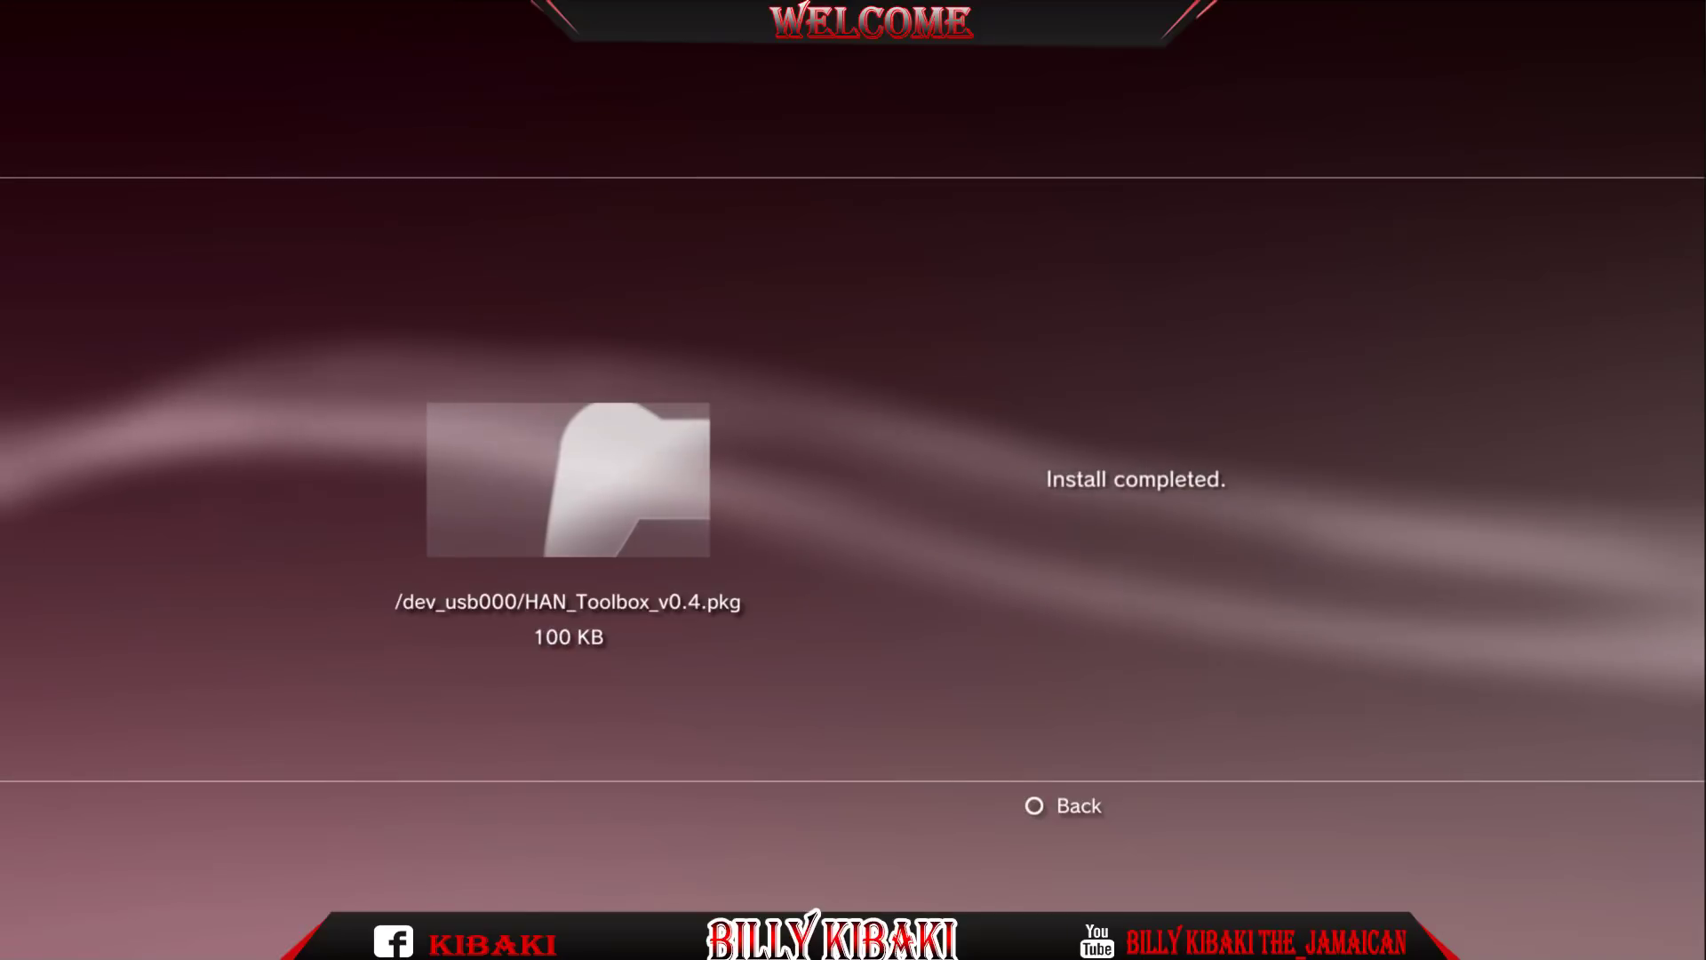
pyautogui.press('Escape')
# Open the new HAN Toolbox folder under Game and highlight its File Injector entry.
pyautogui.press('Down')
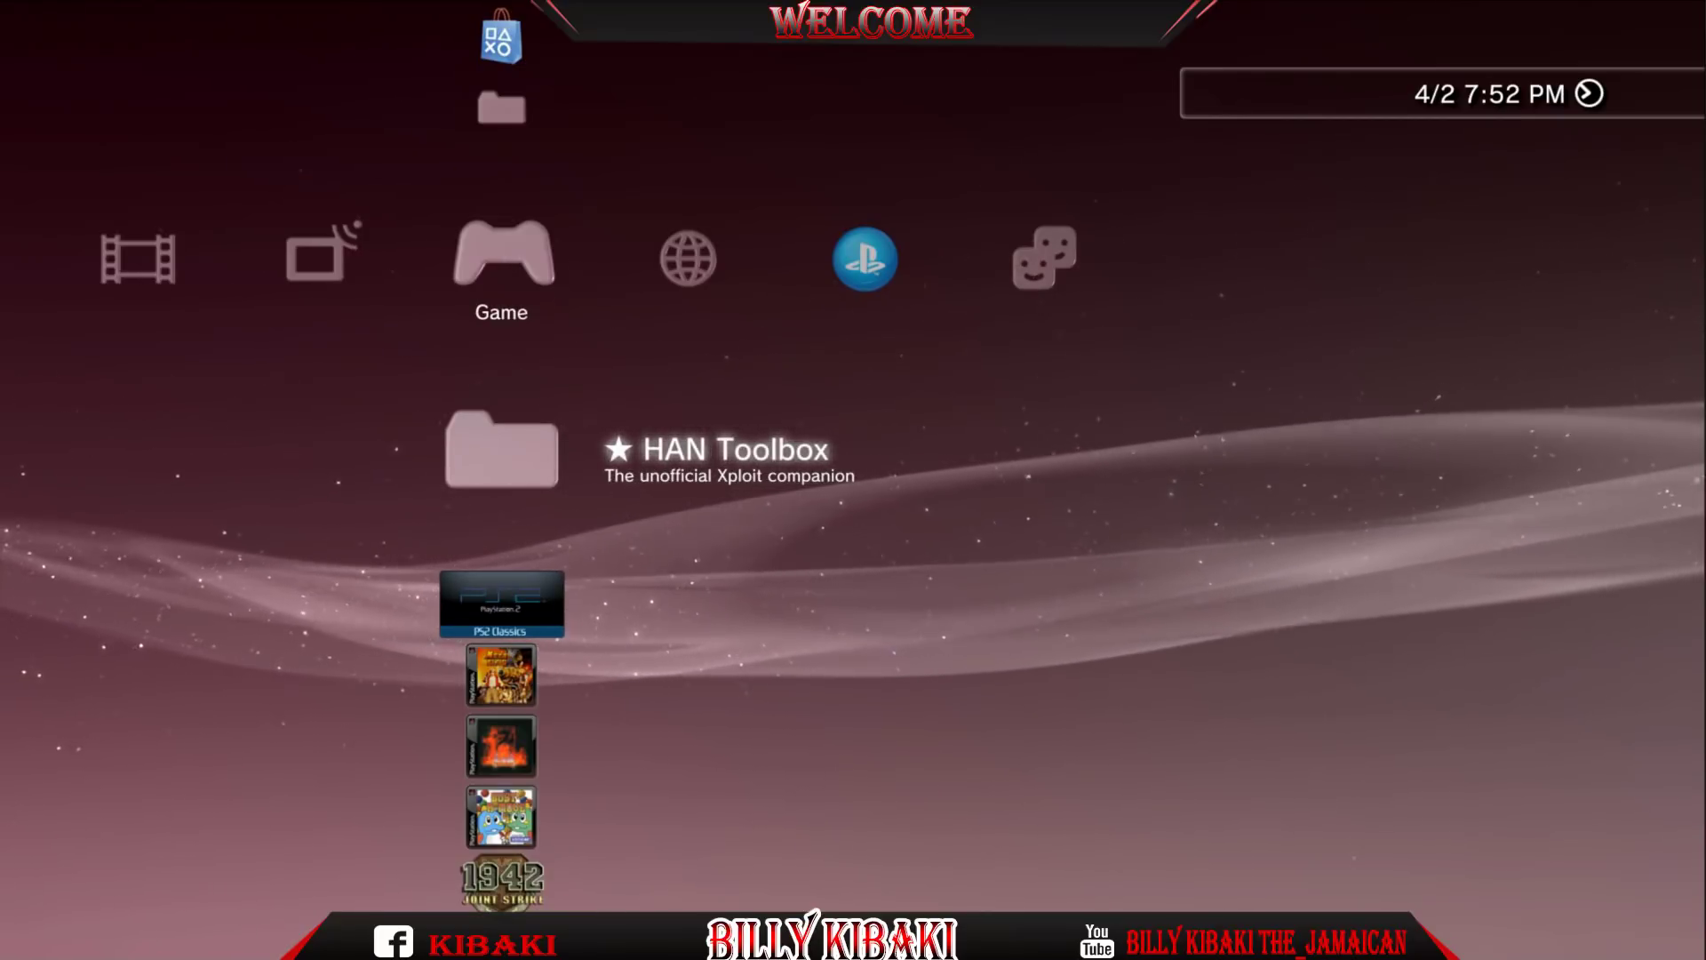
pyautogui.press('Return')
pyautogui.press('Down')
pyautogui.press('Down')
pyautogui.press('Down')
pyautogui.press('Down')
pyautogui.press('Down')
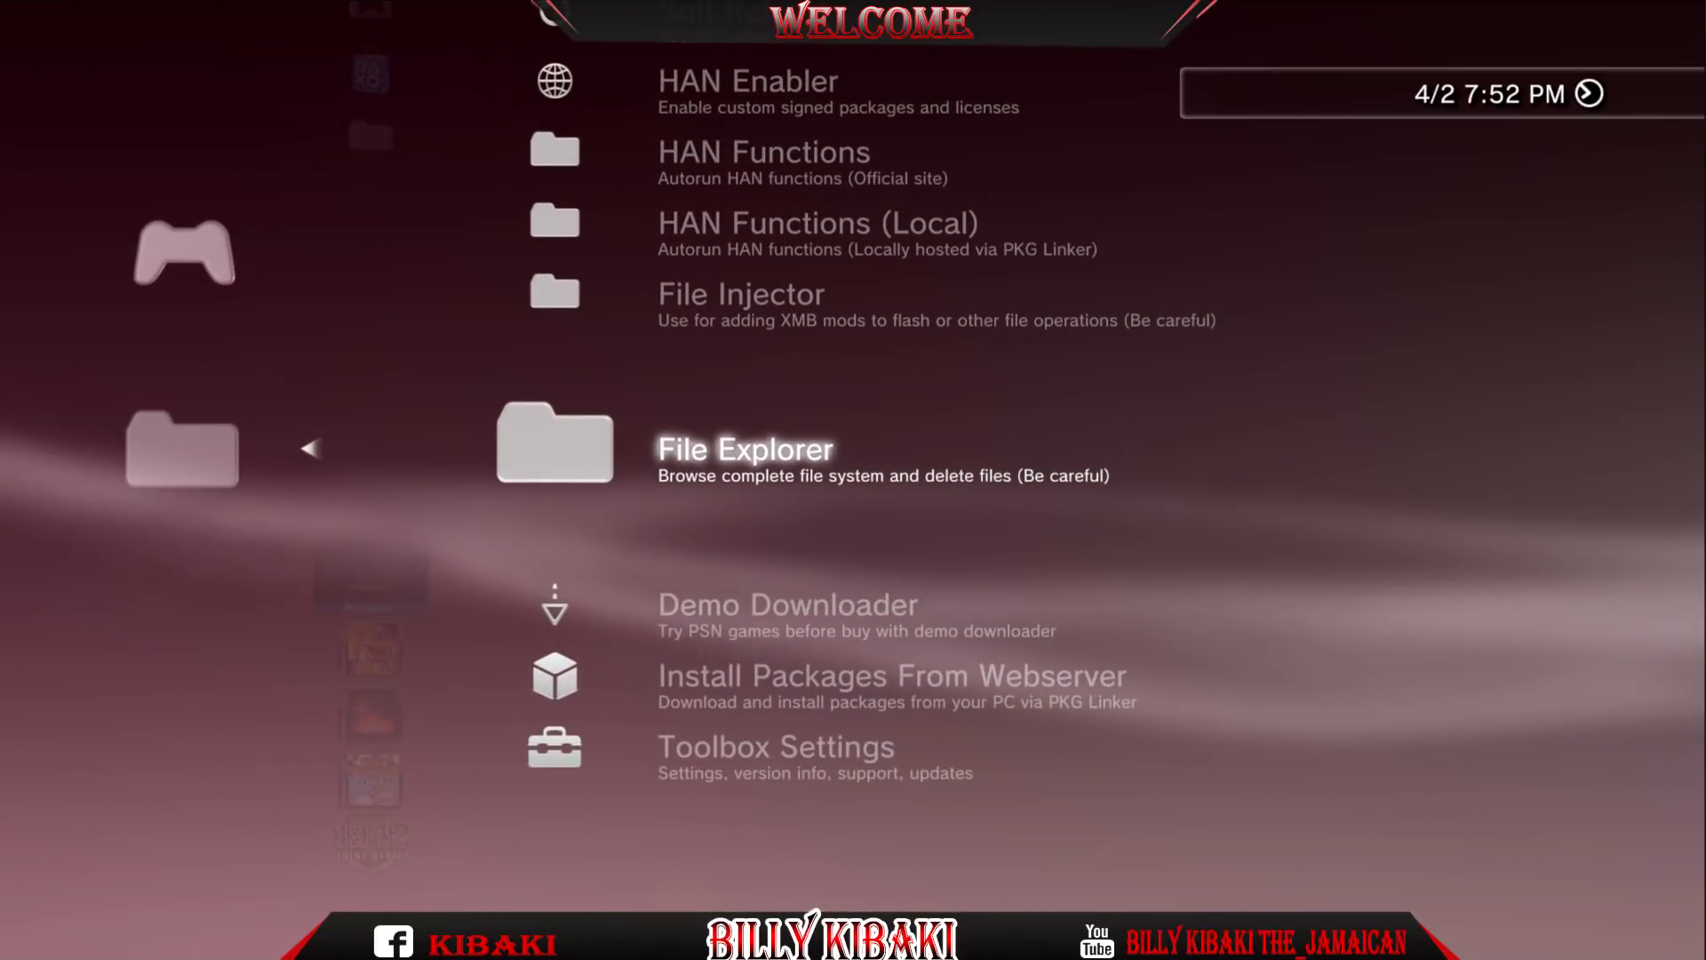
pyautogui.press('Up')
pyautogui.press('Up')
pyautogui.press('Down')
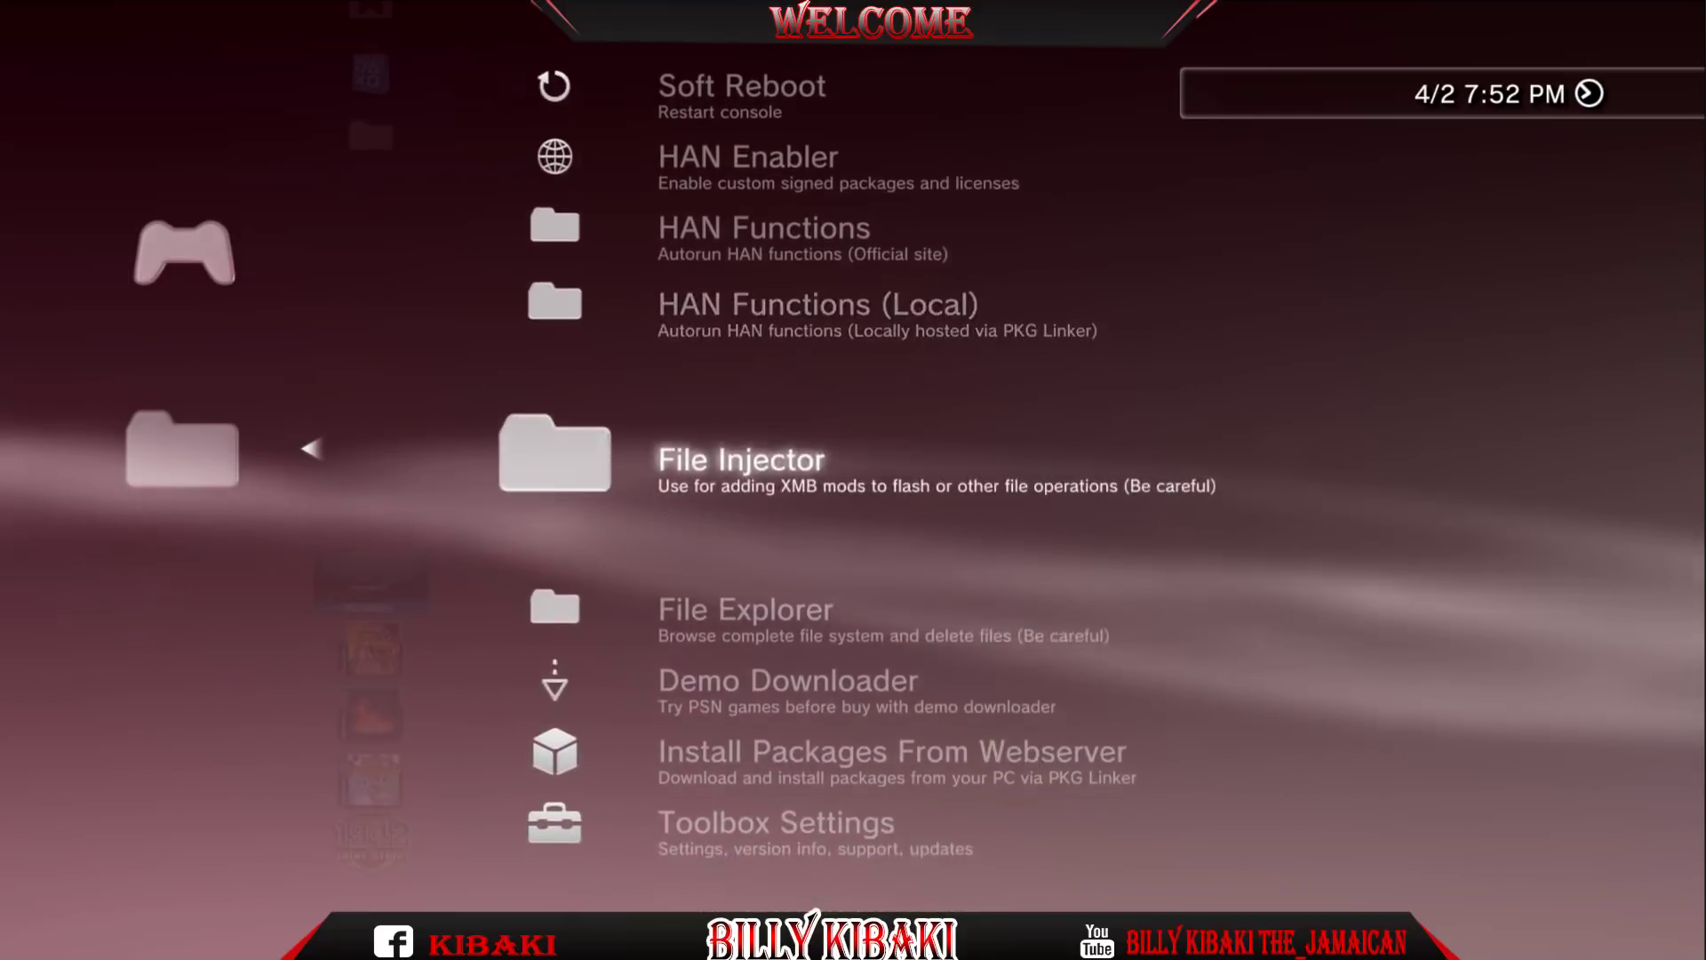
pyautogui.press('Down')
pyautogui.press('Up')
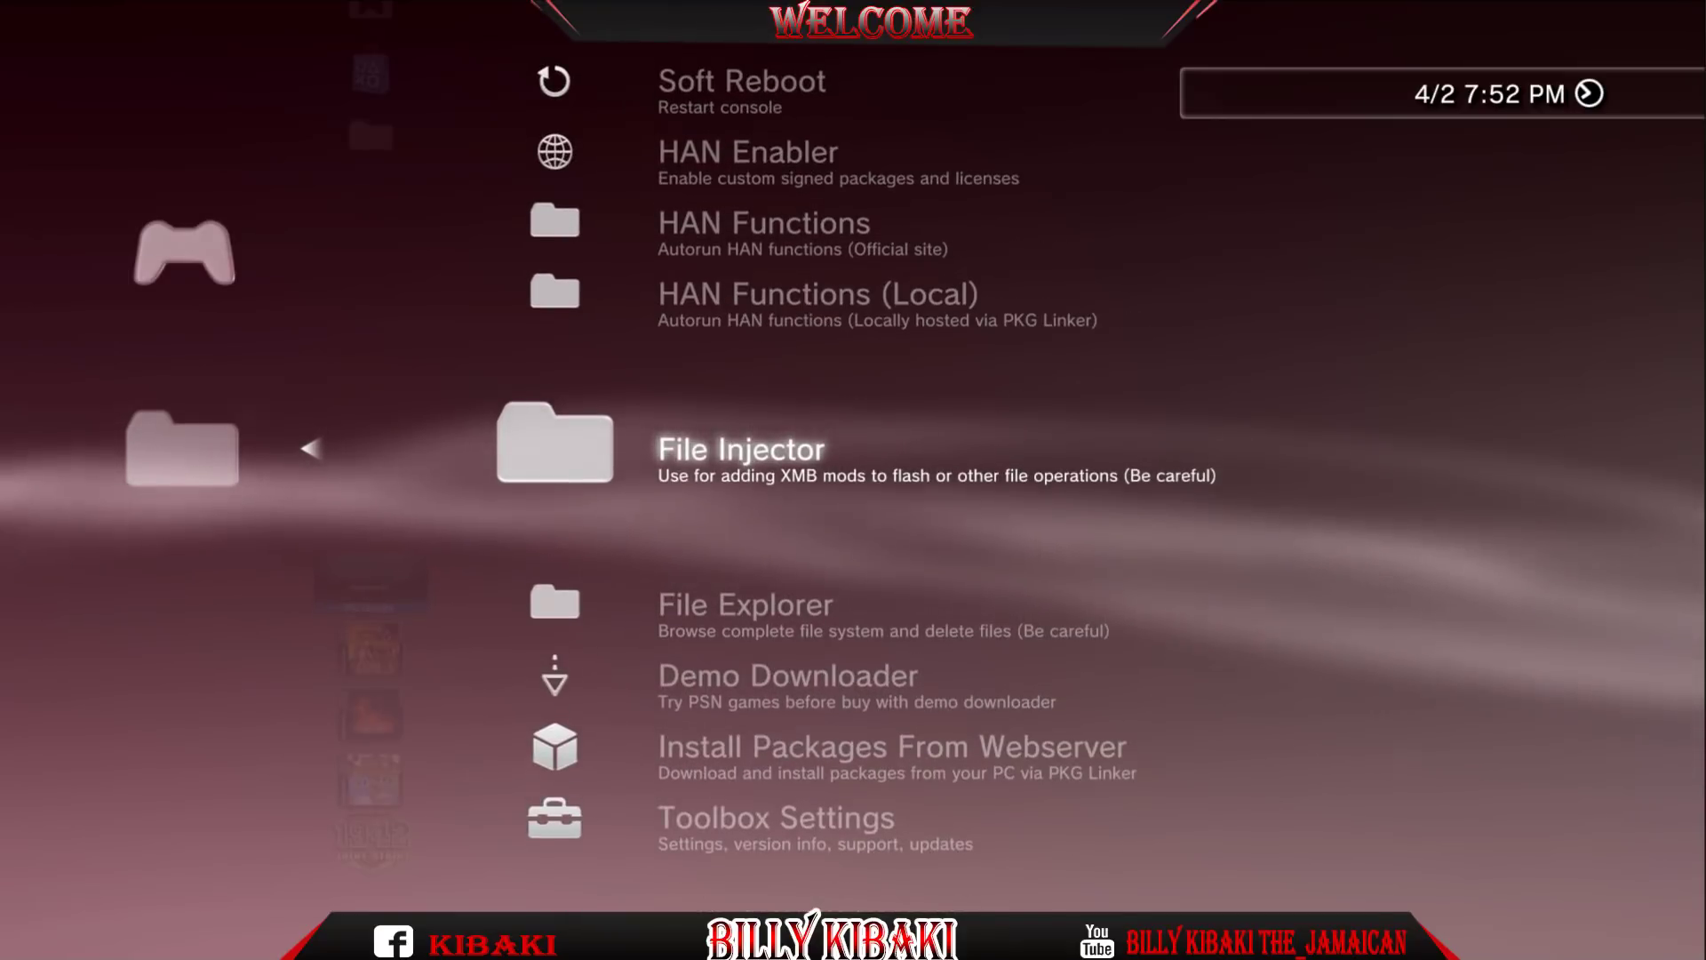
# Open File Injector and try the Inject SPRX option after Inject Coldboots and Inject RCO.
pyautogui.press('Return')
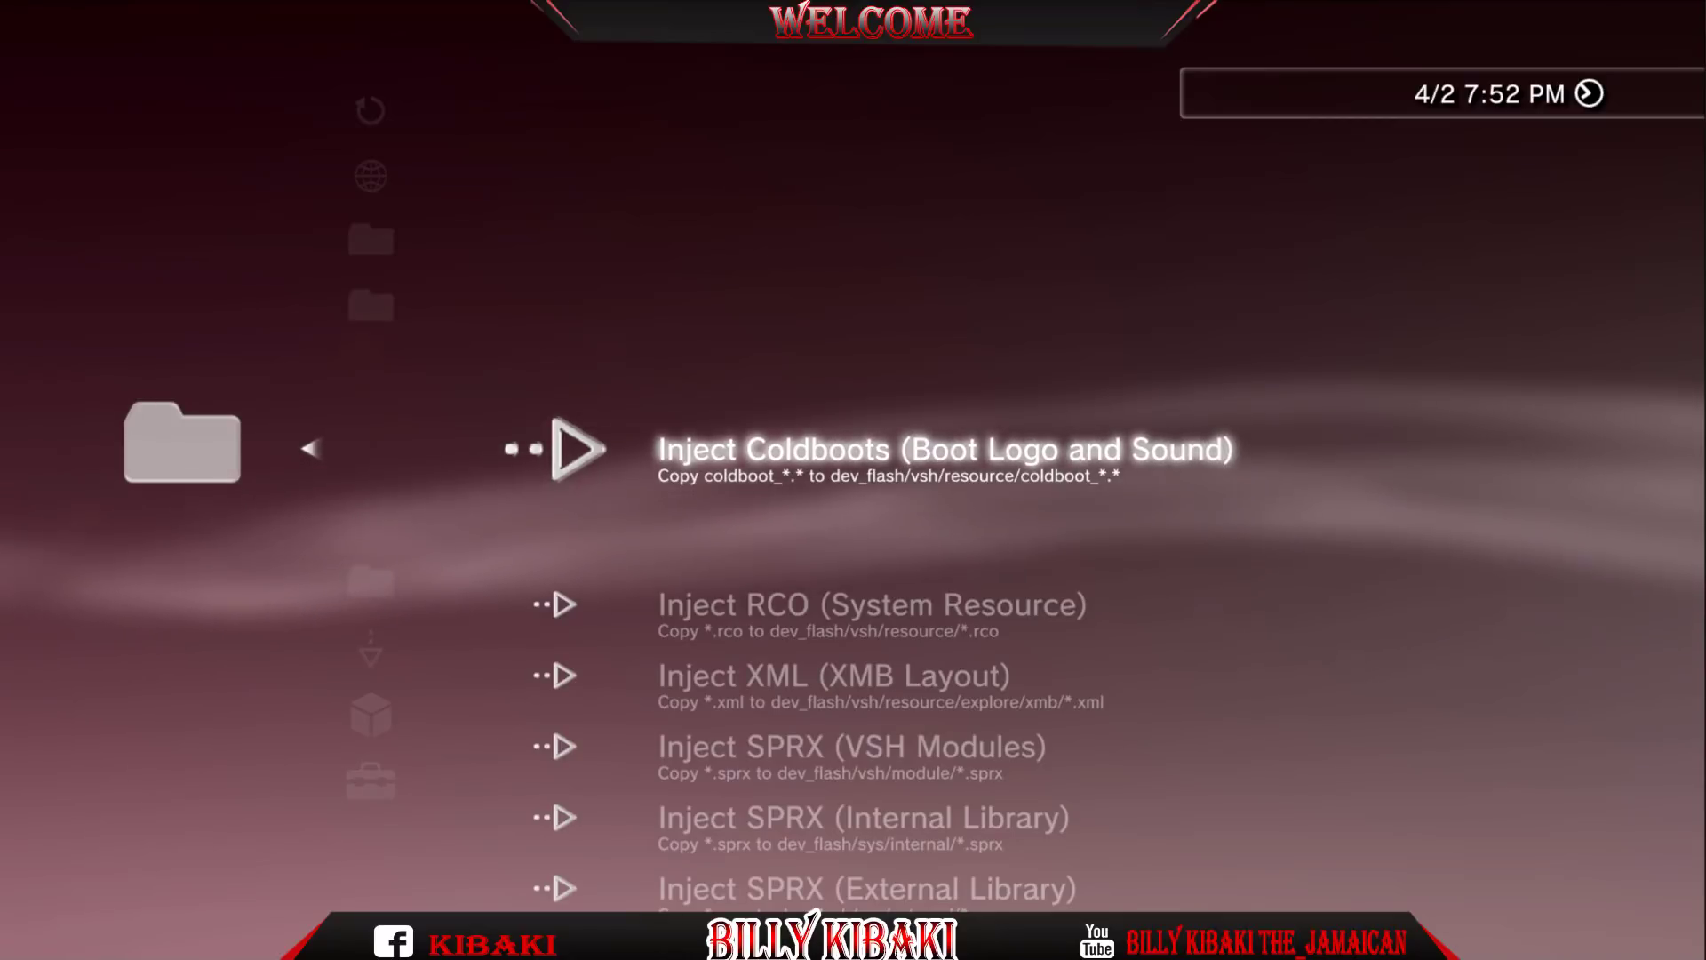
pyautogui.press('Down')
pyautogui.press('Up')
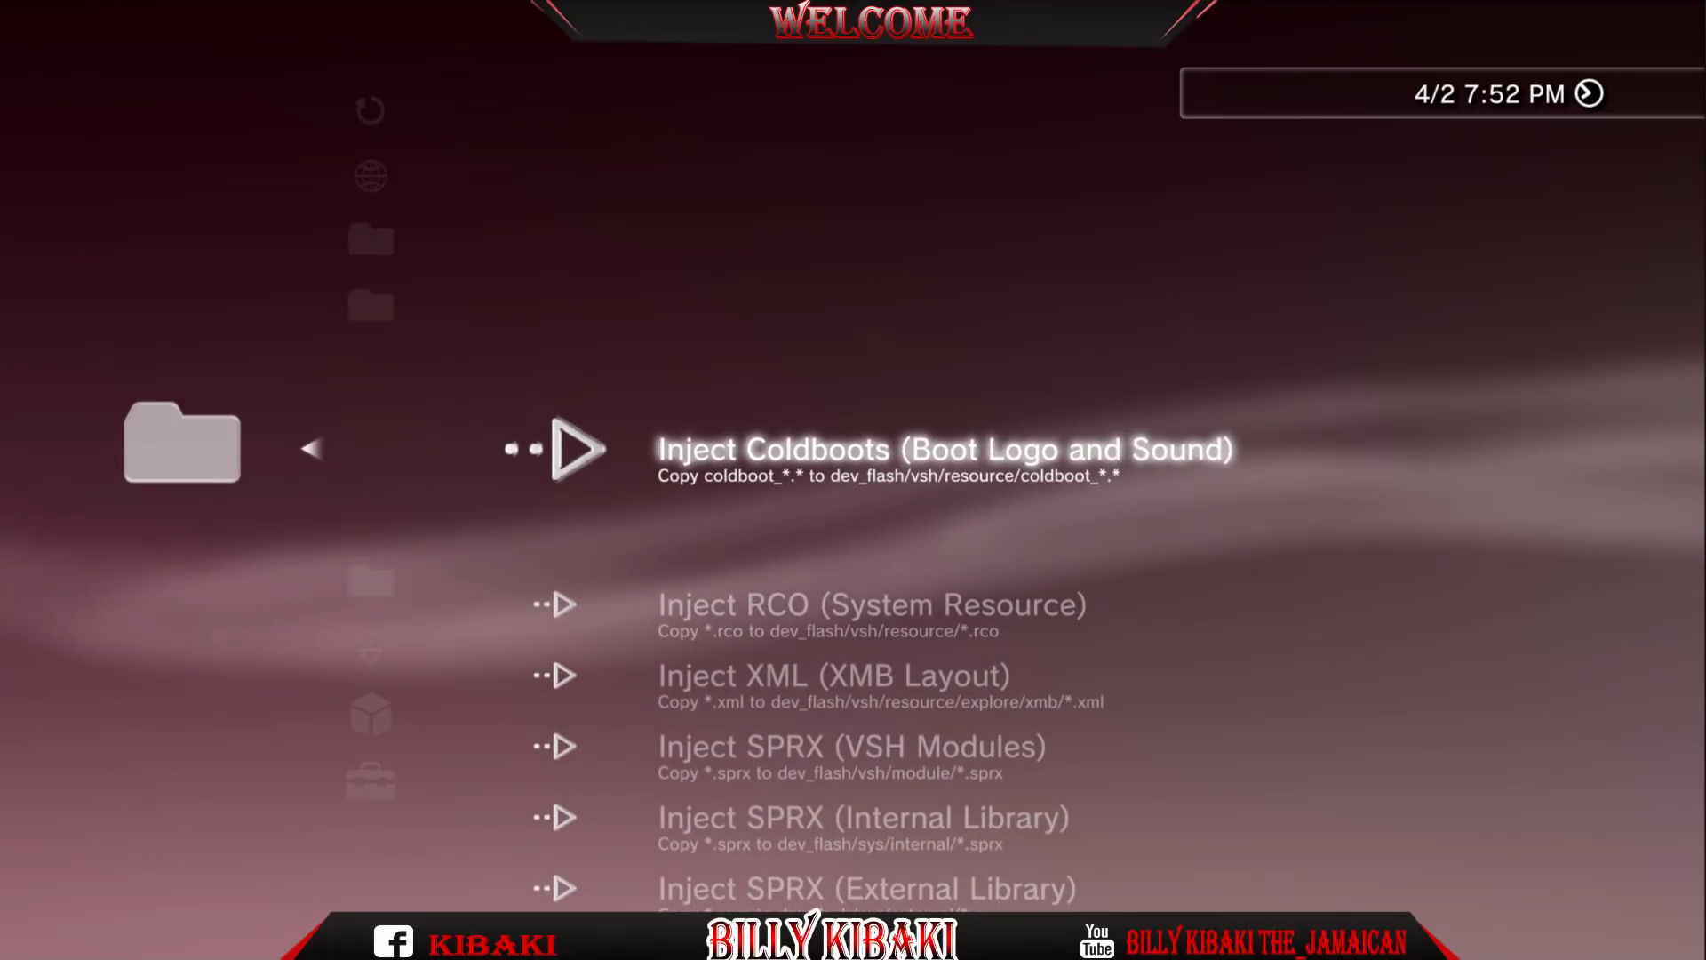
pyautogui.press('Down')
pyautogui.press('Down')
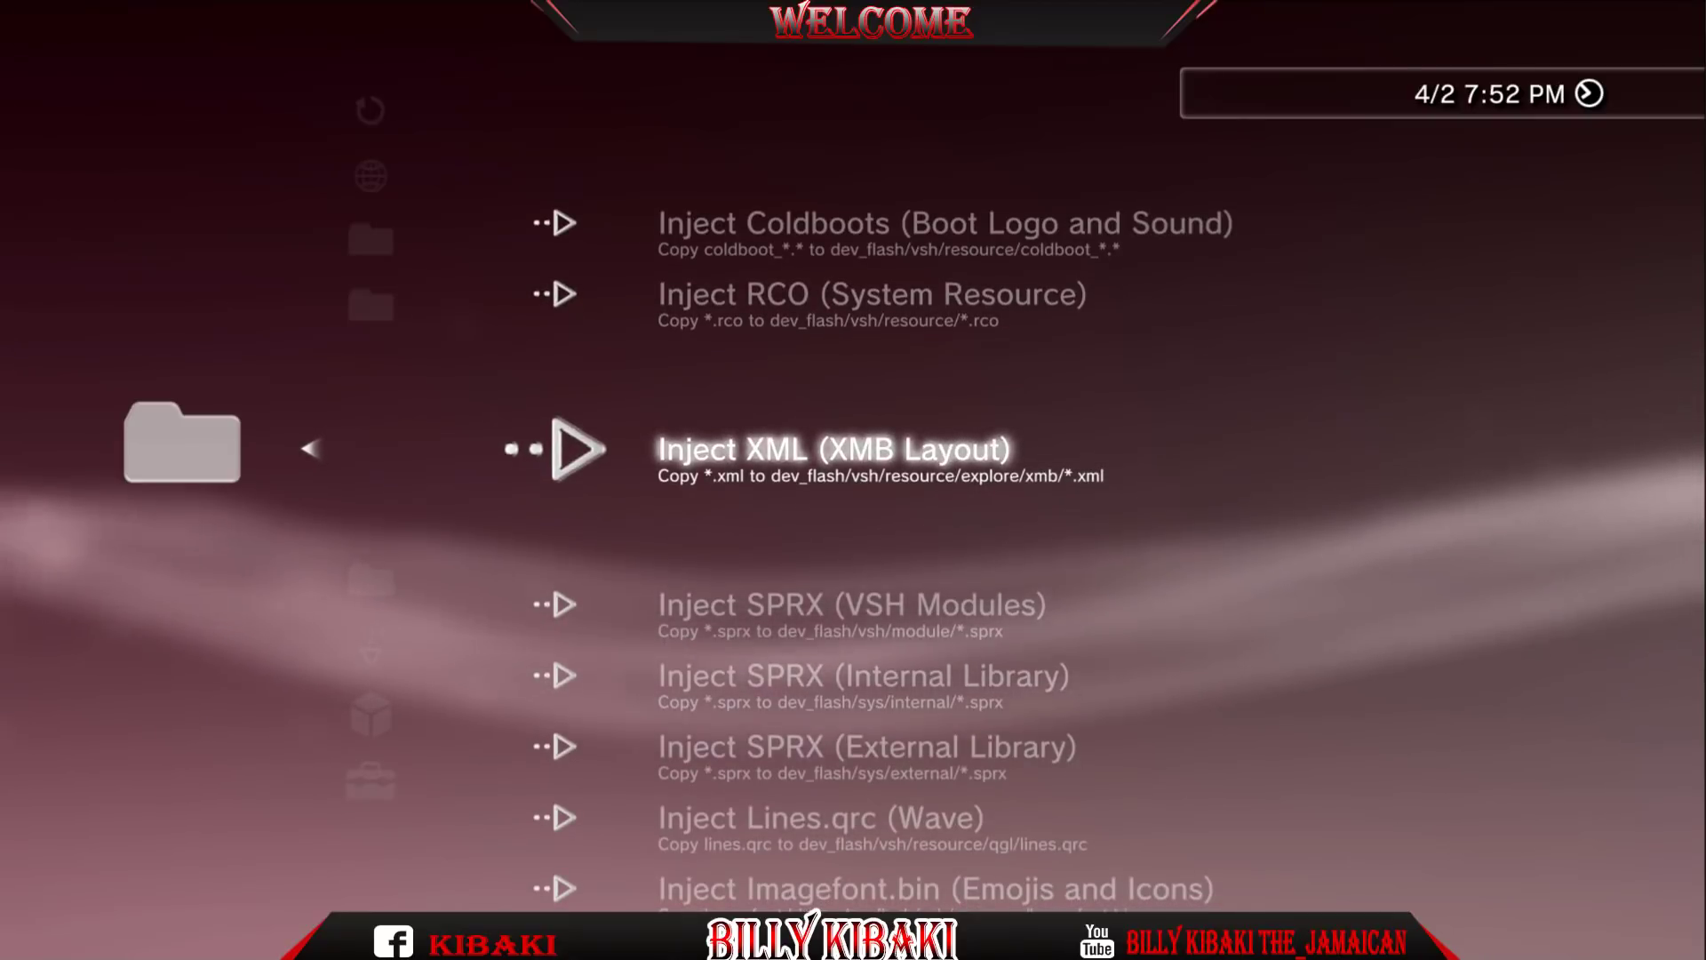
pyautogui.press('Down')
pyautogui.press('Down')
pyautogui.press('Down')
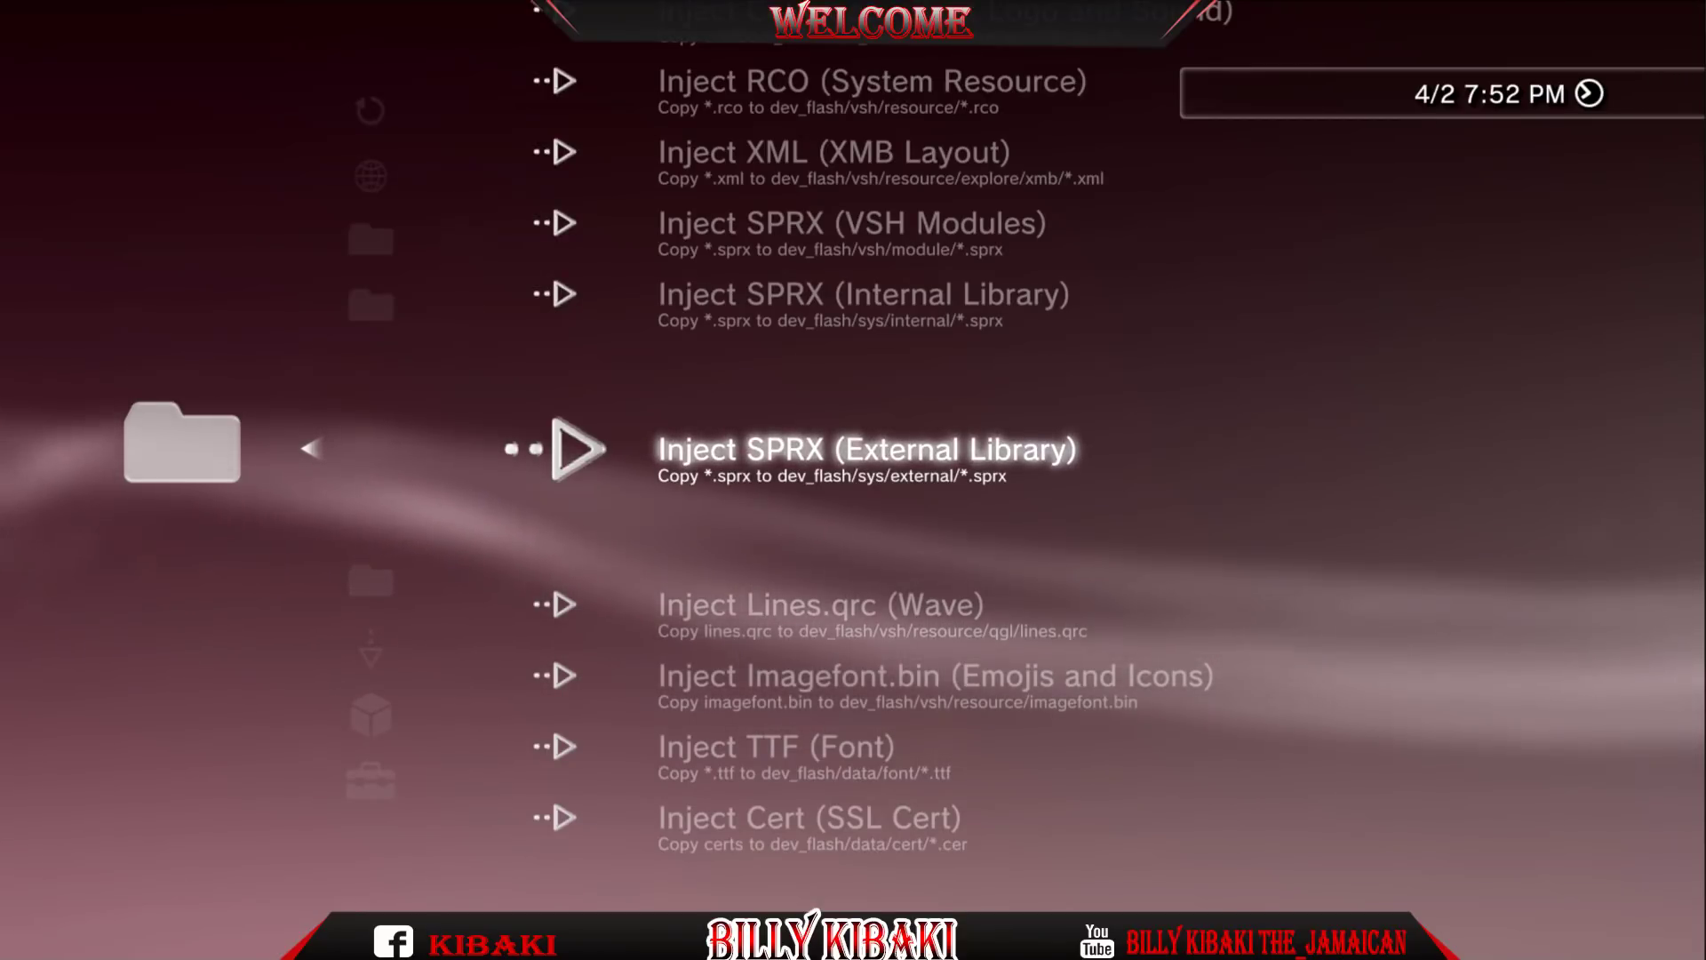
pyautogui.press('Return')
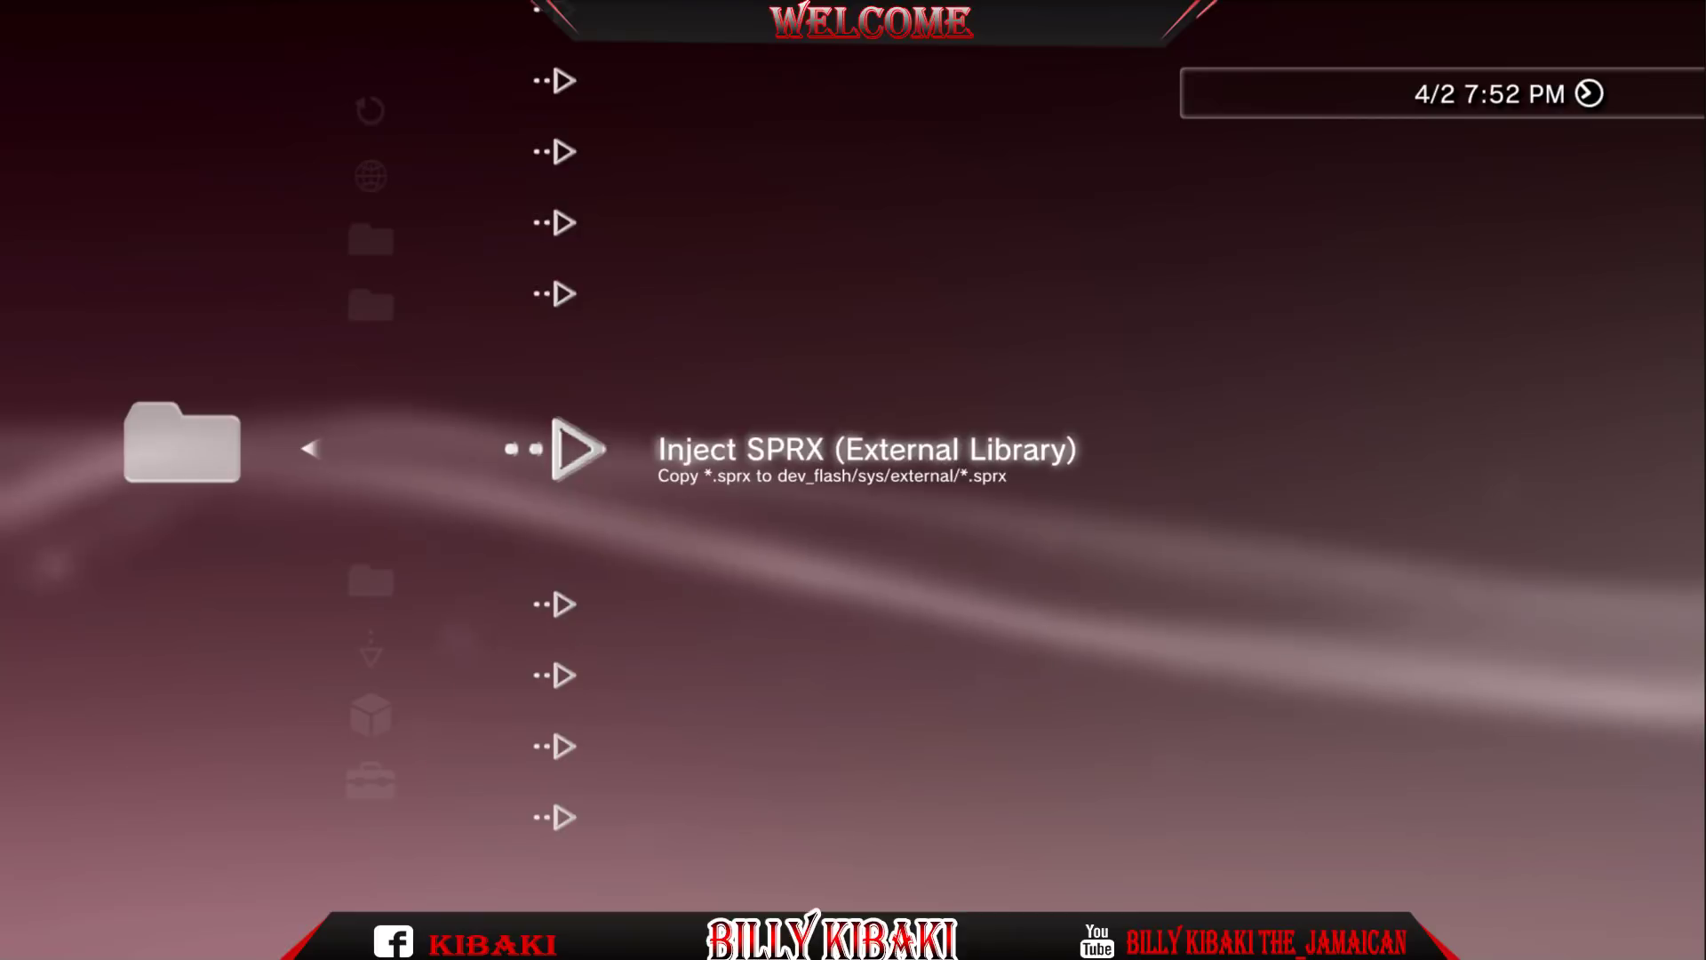
# Browse down to Inject Lines.qrc and Inject Cert (SSL Cert), back to Inject Coldboots, then exit File Injector.
pyautogui.press('Down')
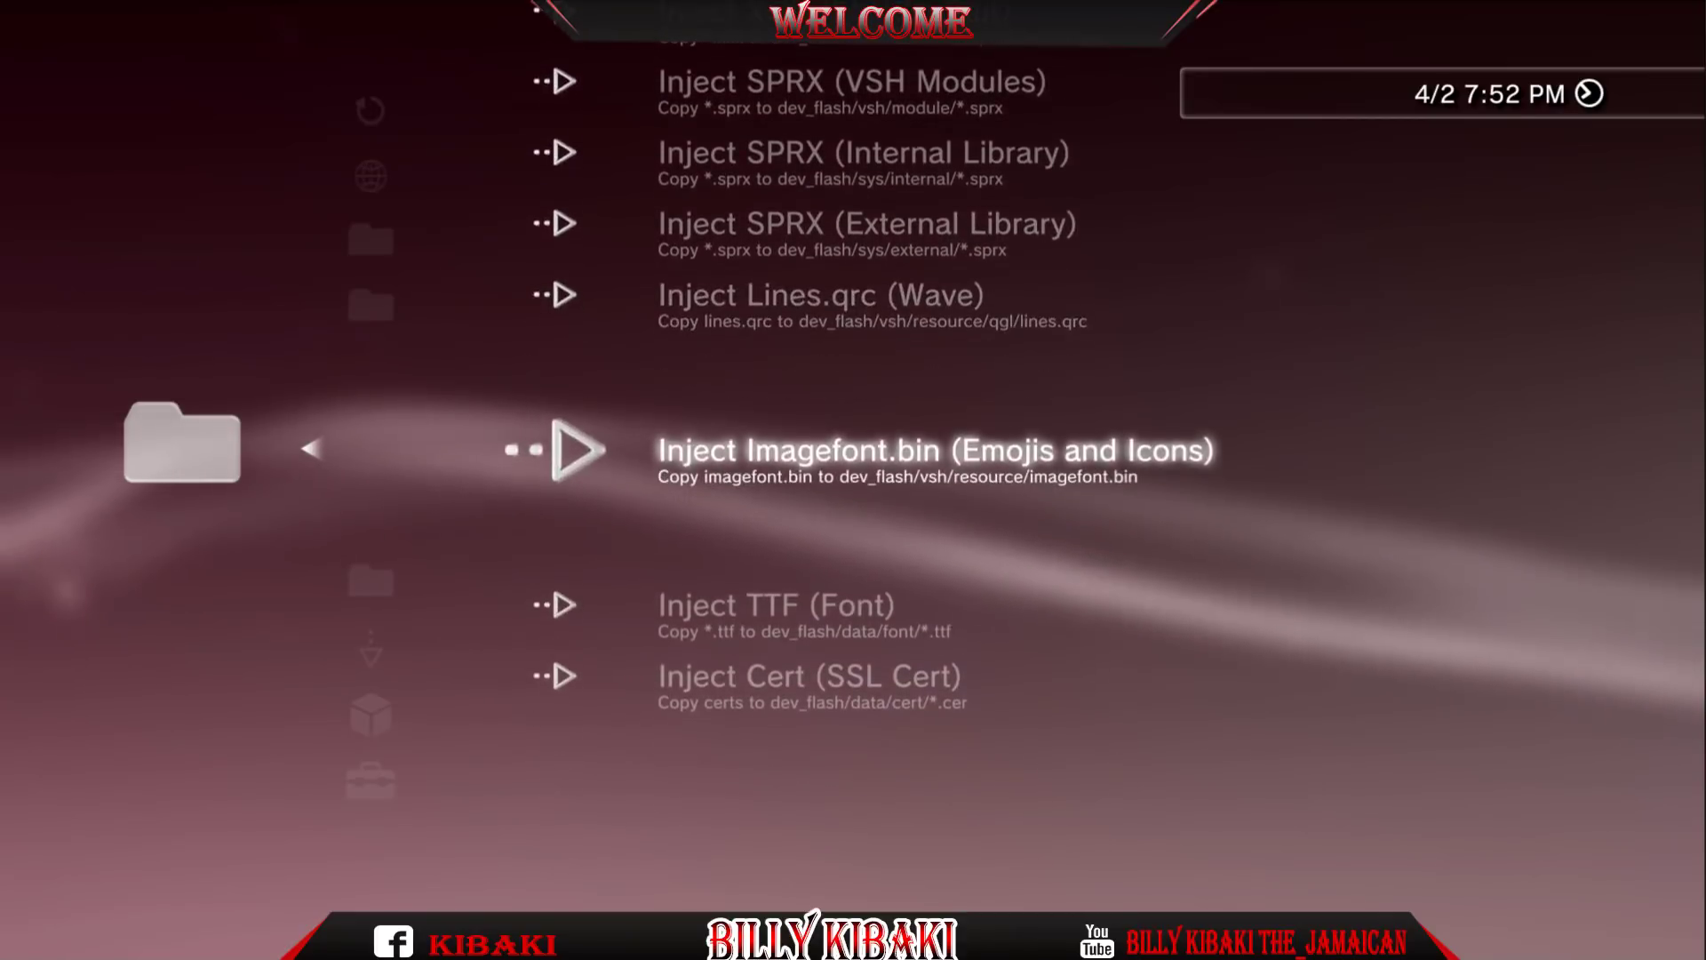
pyautogui.press('Down')
pyautogui.press('Down')
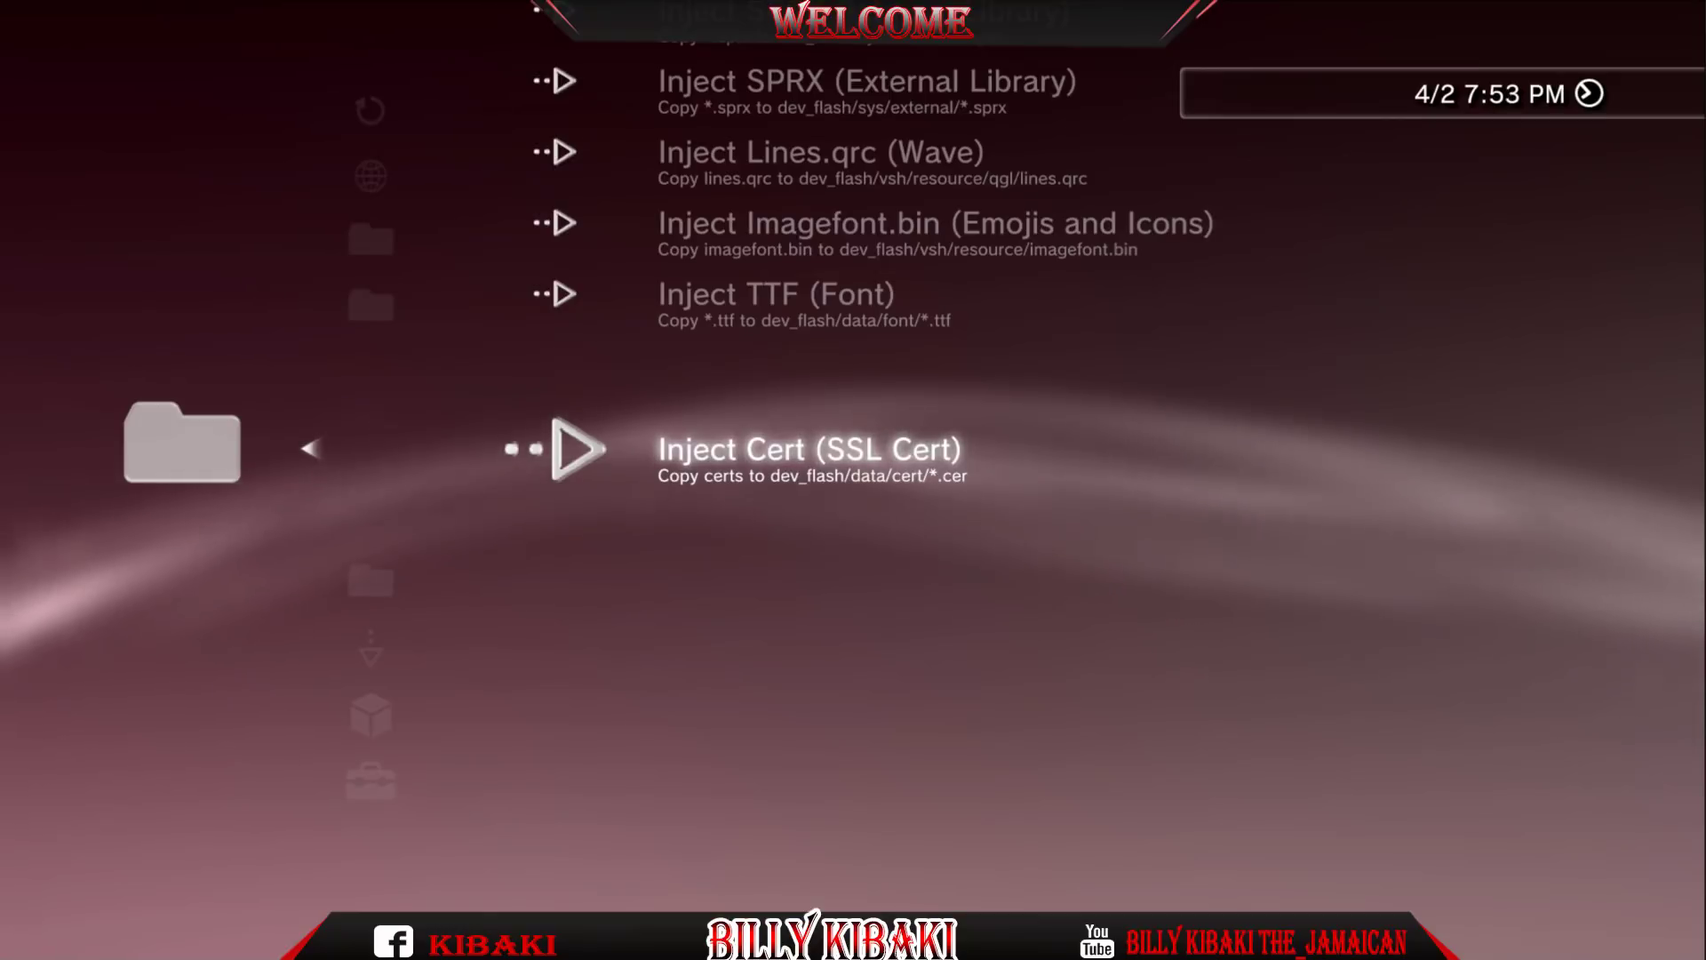
pyautogui.press('Up')
pyautogui.press('Up')
pyautogui.press('Up')
pyautogui.press('Up')
pyautogui.press('Up')
pyautogui.press('Up')
pyautogui.press('Up')
pyautogui.press('Up')
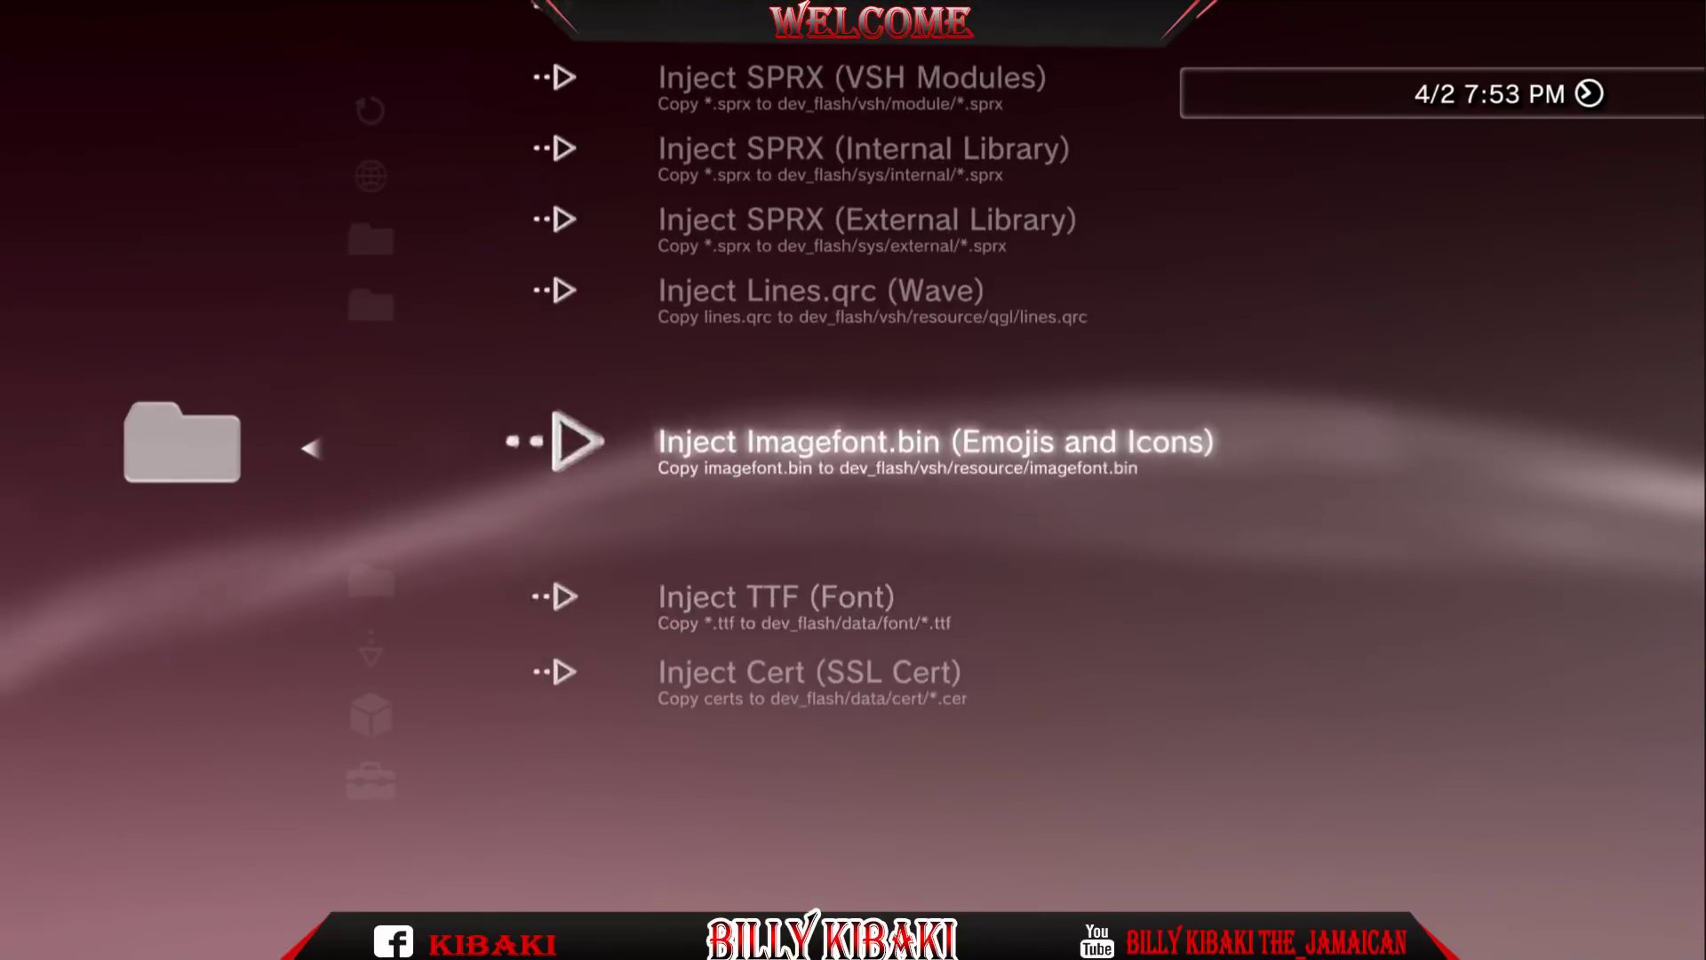
pyautogui.press('Up')
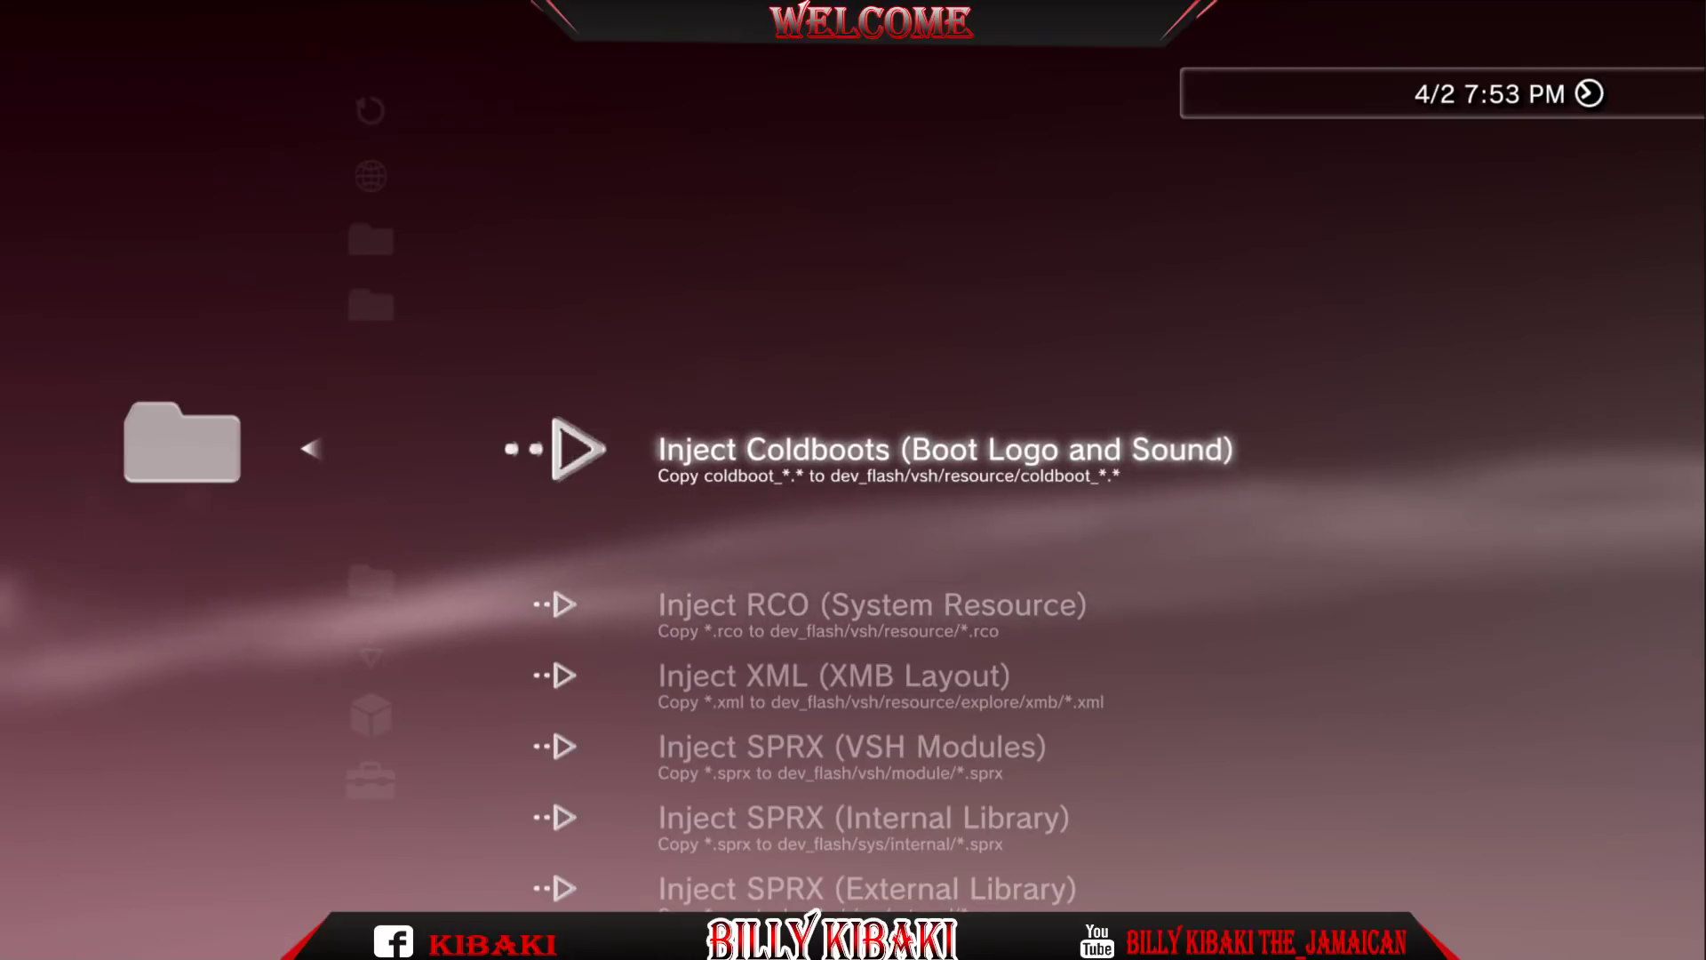
pyautogui.press('Left')
# Move past File Explorer and launch the toolbox's Demo Downloader.
pyautogui.press('Down')
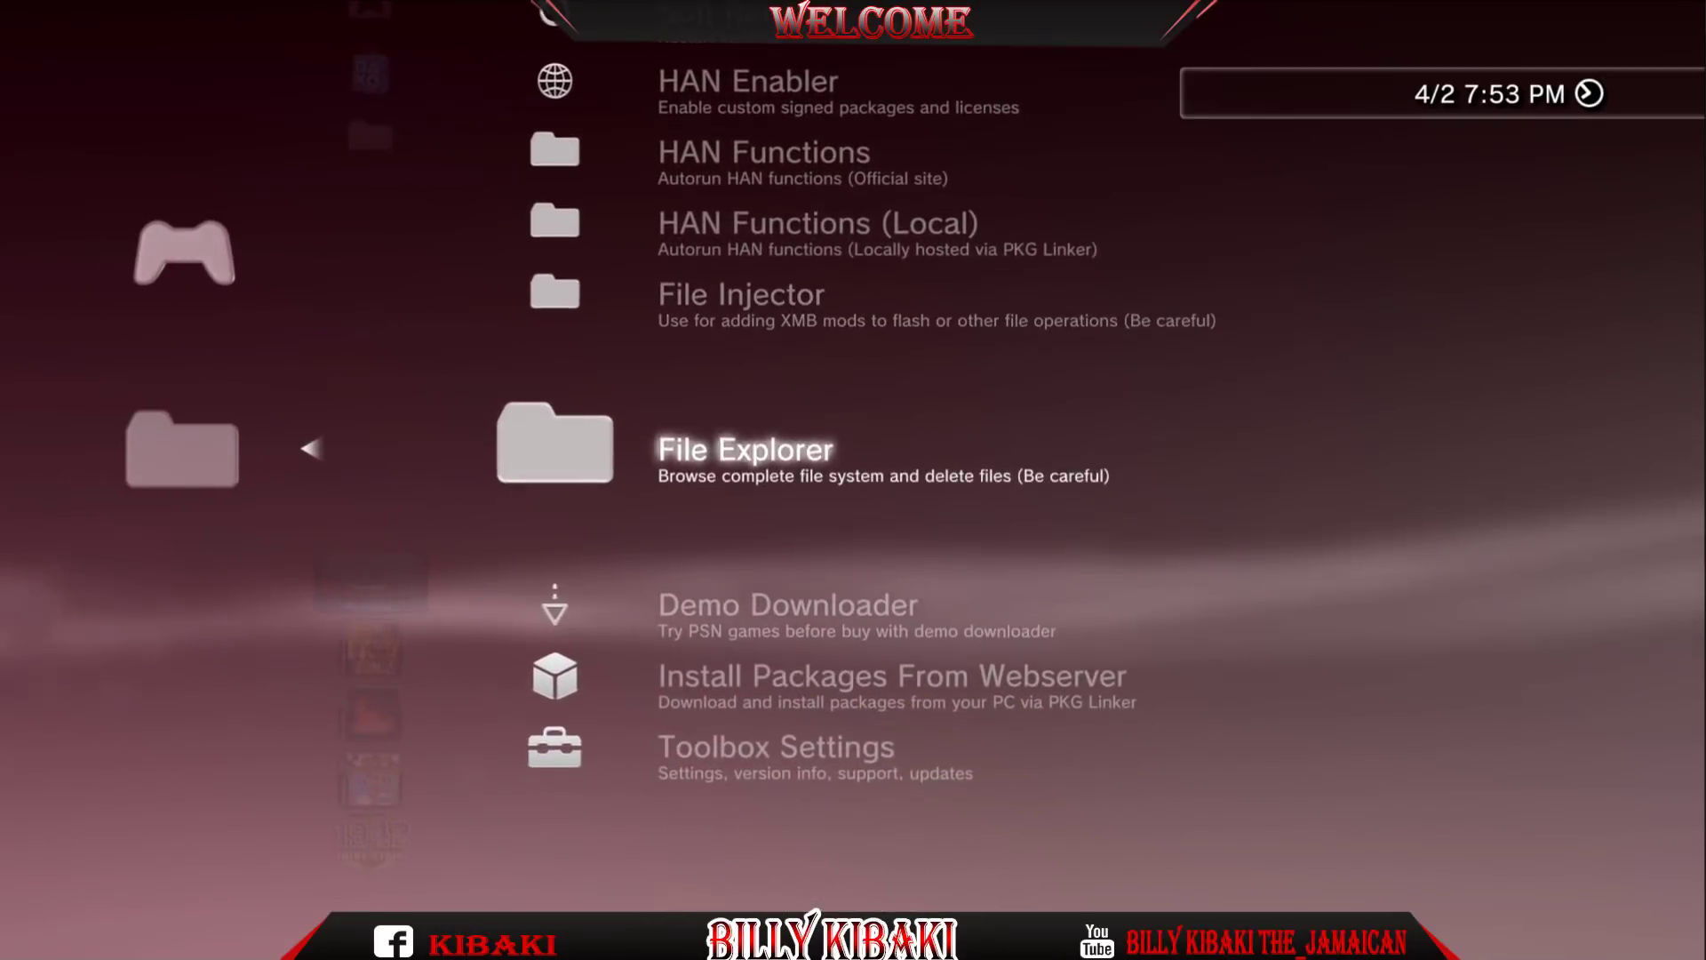
pyautogui.press('Down')
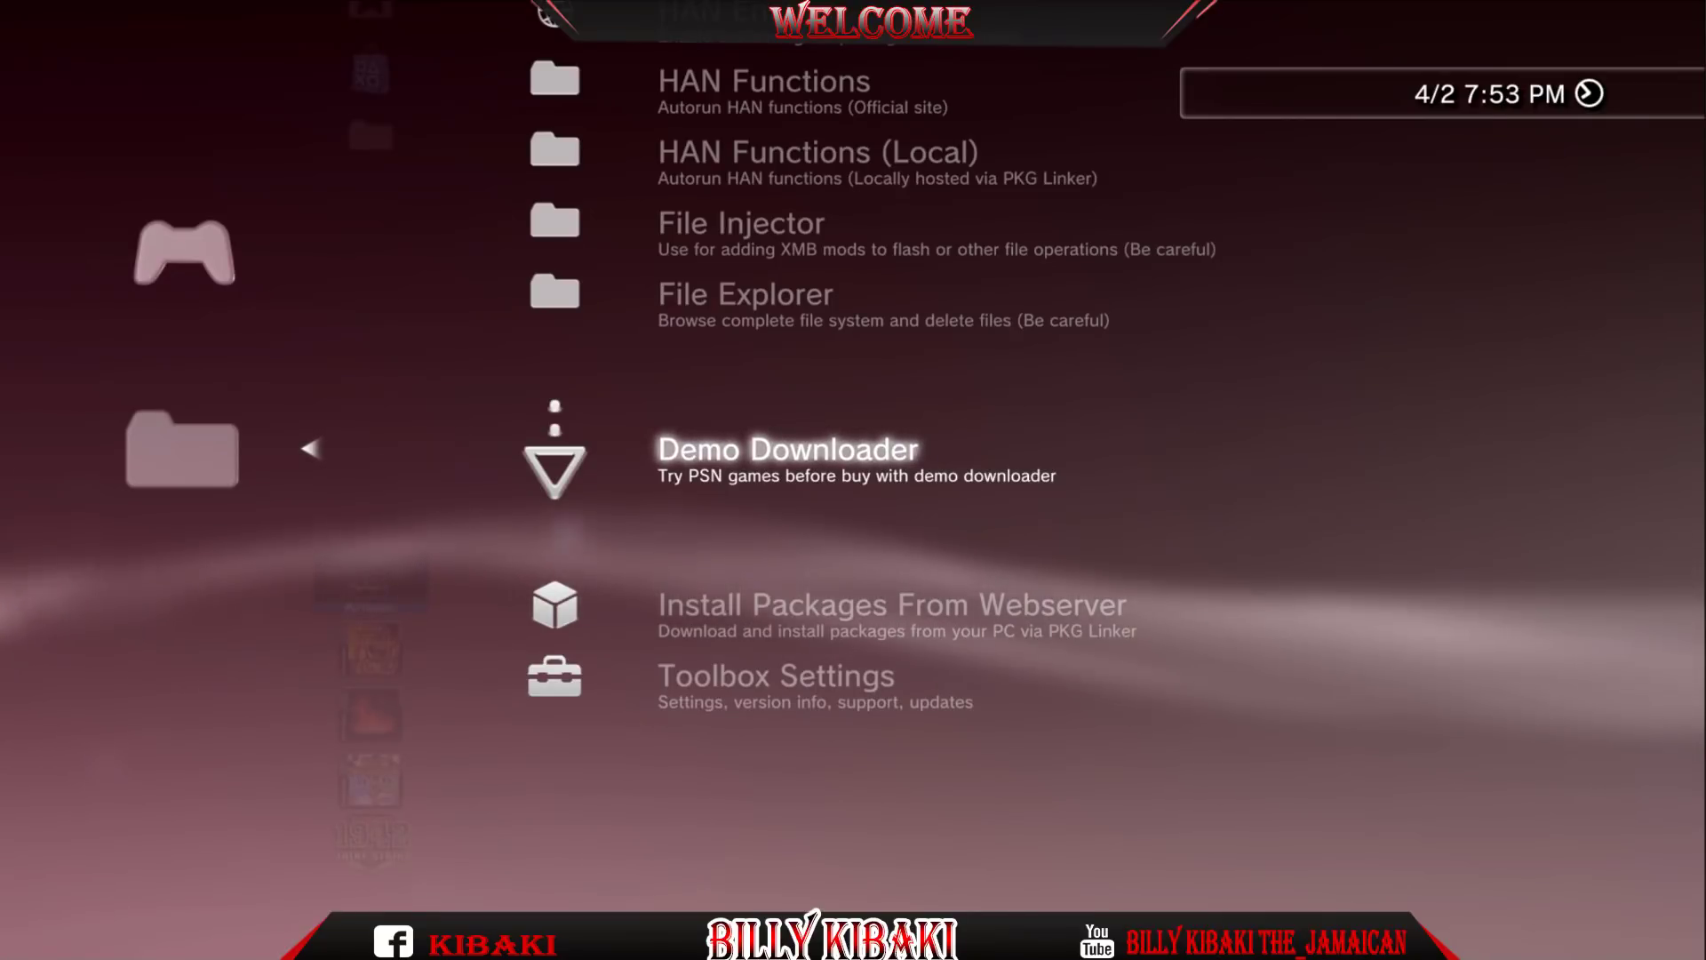
pyautogui.press('Return')
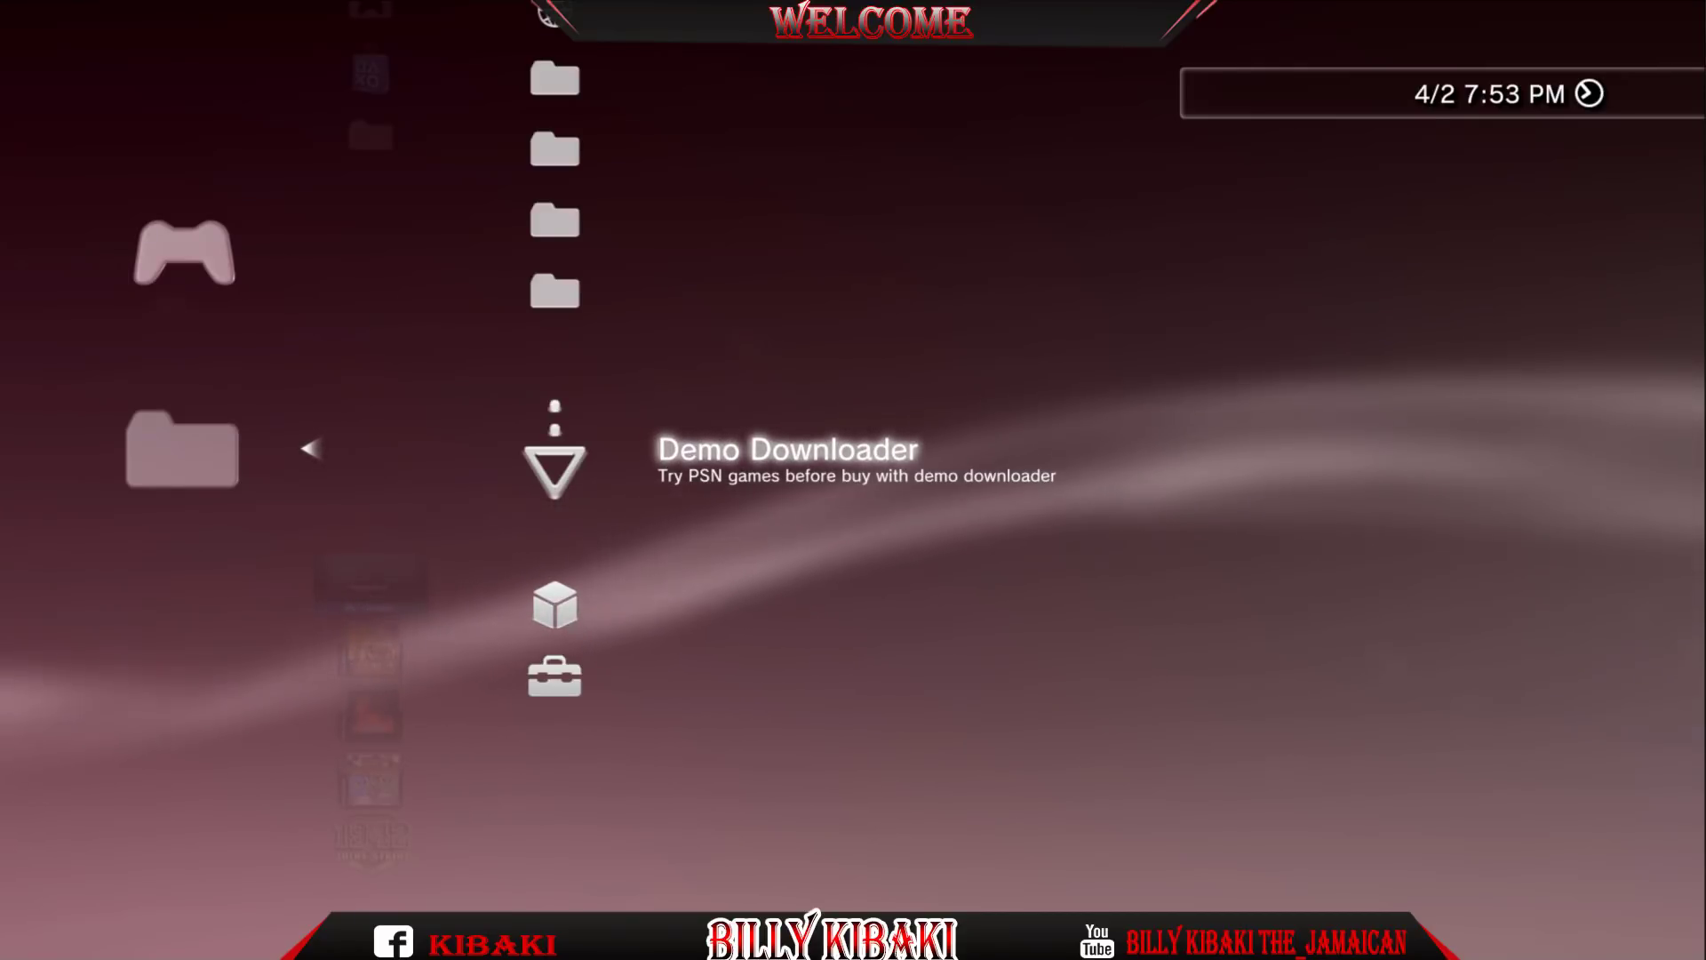
# Browse Install Packages From Webserver and Toolbox Settings, then leave HAN Toolbox for the Game column.
pyautogui.press('Down')
pyautogui.press('Up')
pyautogui.press('Down')
pyautogui.press('Down')
pyautogui.press('Up')
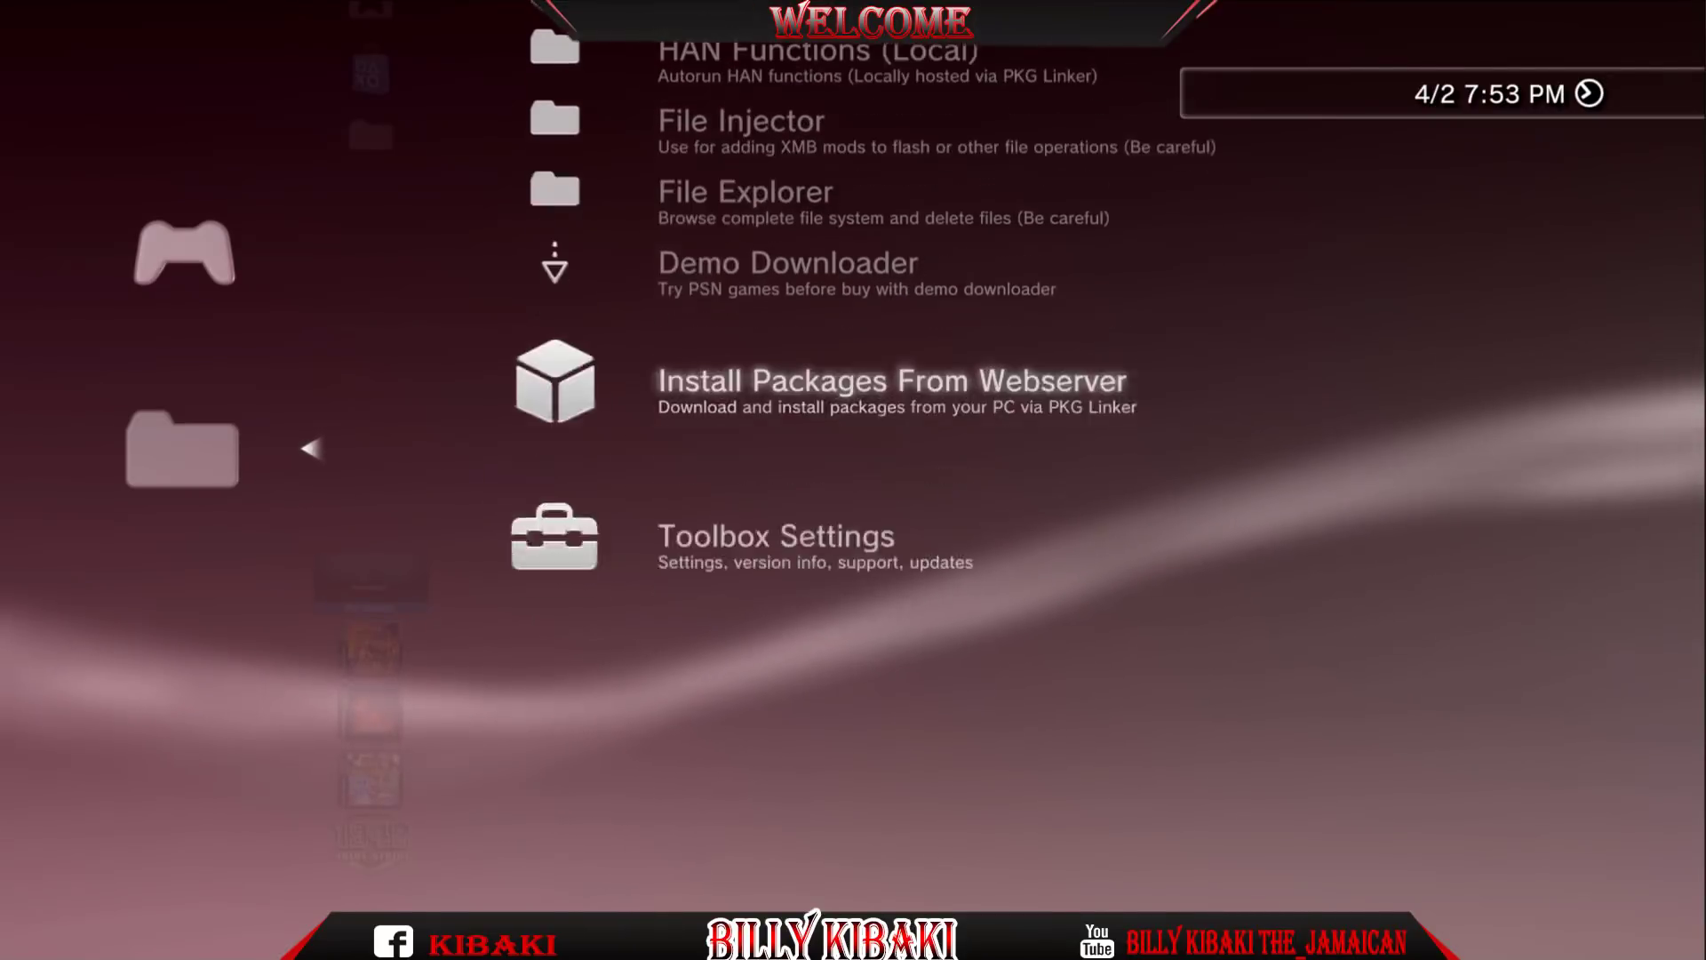
pyautogui.press('Up')
pyautogui.press('Left')
pyautogui.press('Down')
pyautogui.press('Up')
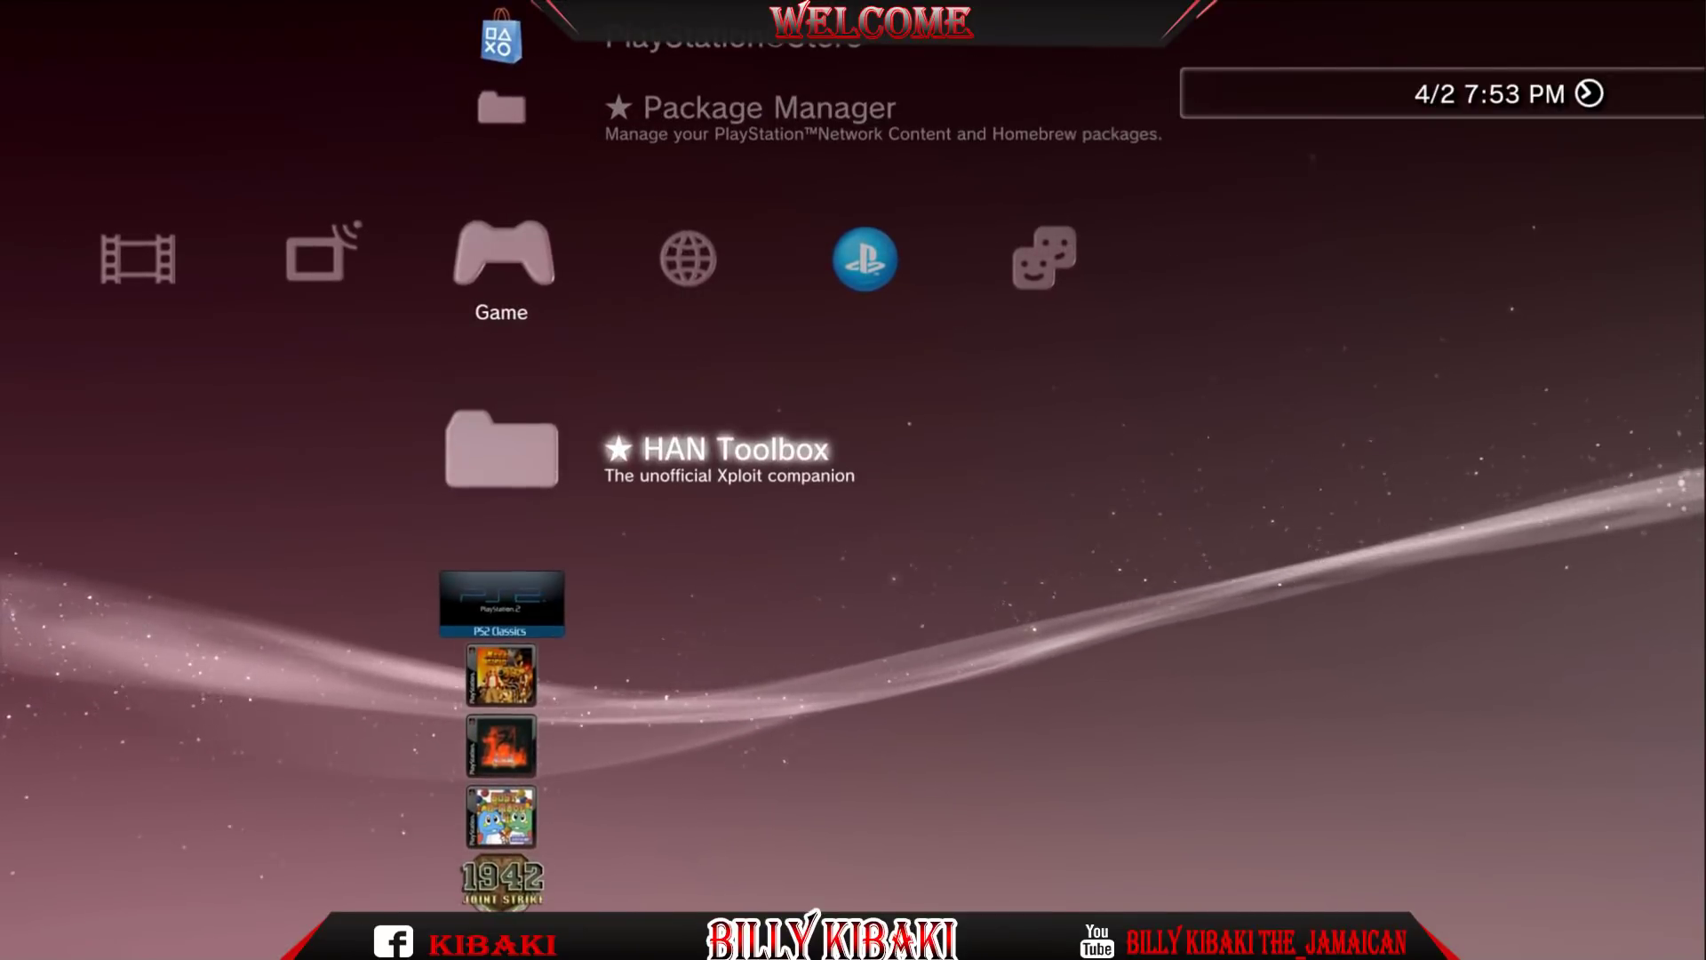